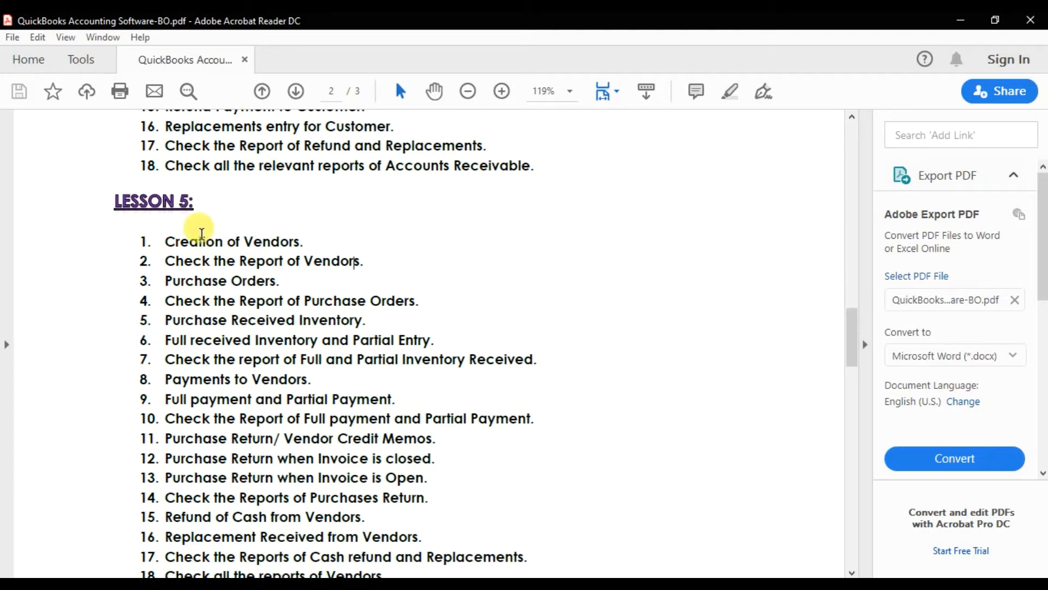
- Review the course outline PDF from its first page down to the Lesson 5 topics on vendors
{"action": "scroll", "coordinate": [209, 236], "scroll_direction": "up", "scroll_amount": 10}
{"action": "scroll", "coordinate": [219, 236], "scroll_direction": "up", "scroll_amount": 15}
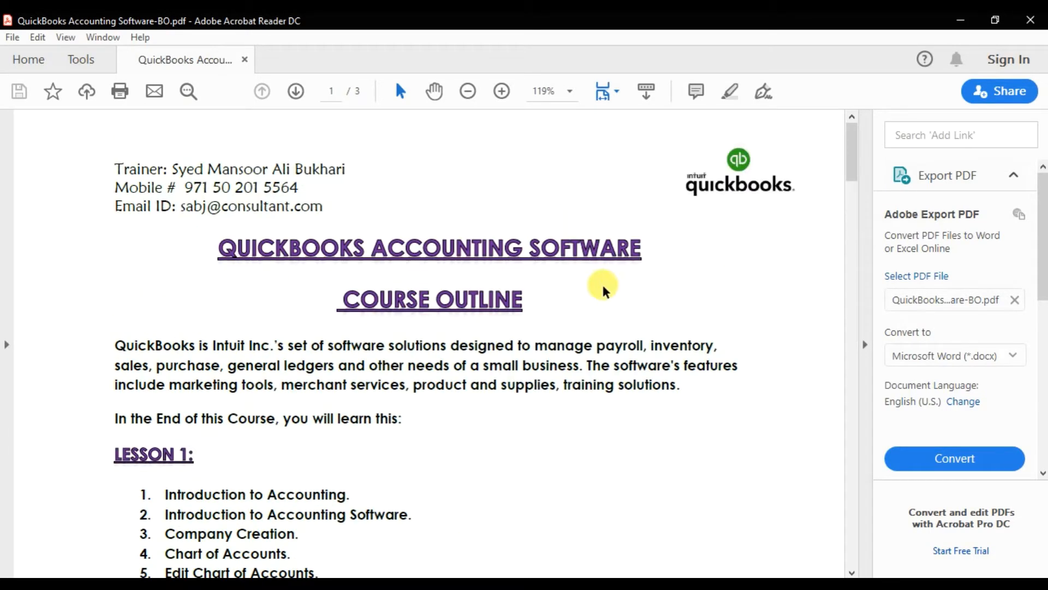
{"action": "scroll", "coordinate": [604, 289], "scroll_direction": "down", "scroll_amount": 10}
{"action": "scroll", "coordinate": [601, 298], "scroll_direction": "down", "scroll_amount": 10}
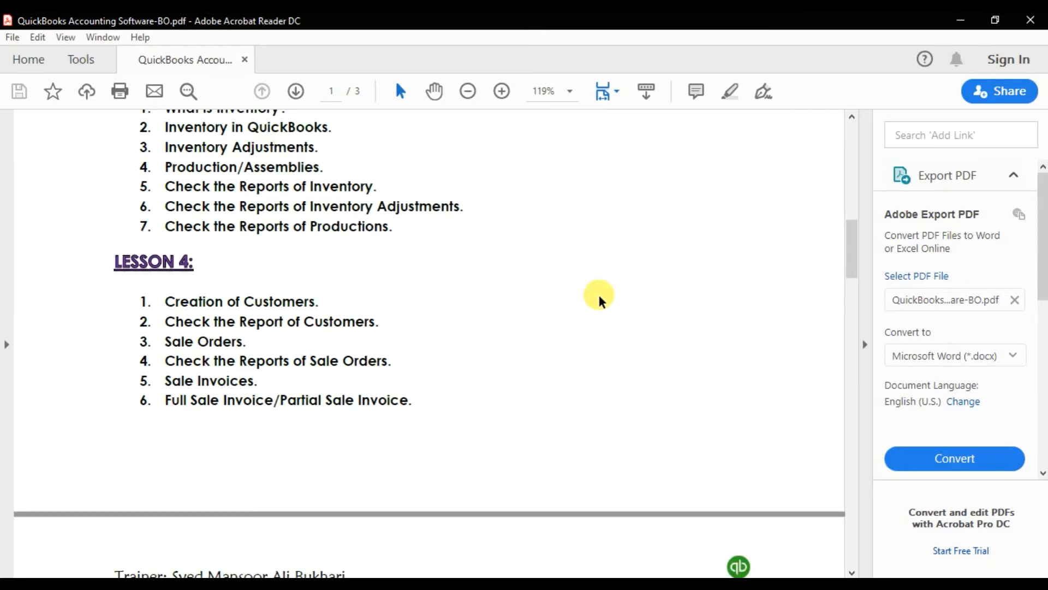
{"action": "scroll", "coordinate": [591, 331], "scroll_direction": "down", "scroll_amount": 3}
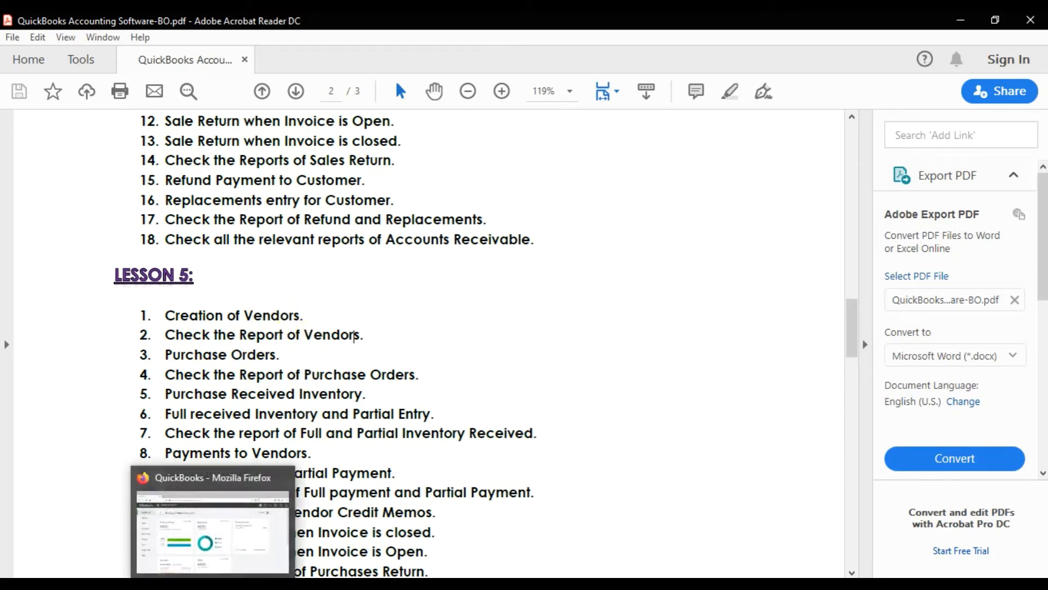
- Switch to QuickBooks in Firefox and start adding a new supplier from the Suppliers list
{"action": "left_click", "coordinate": [216, 570]}
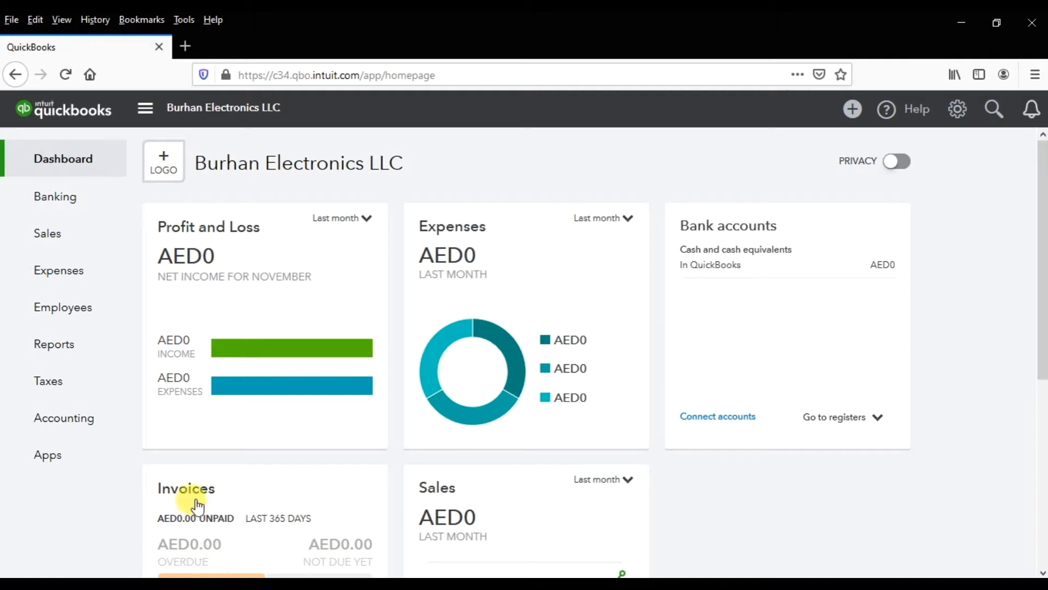
{"action": "mouse_move", "coordinate": [76, 281]}
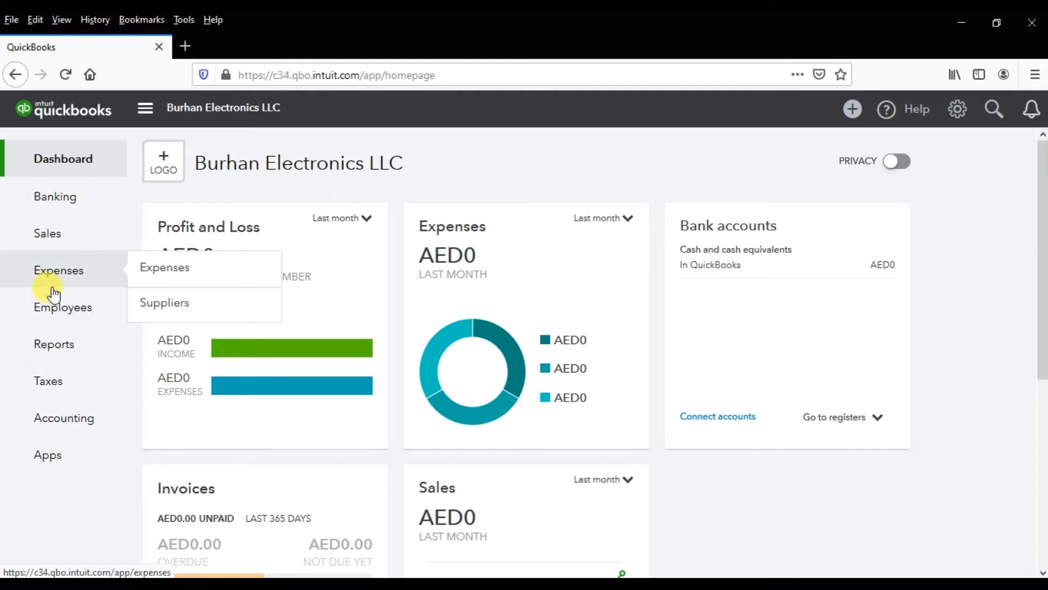
{"action": "left_click", "coordinate": [176, 304]}
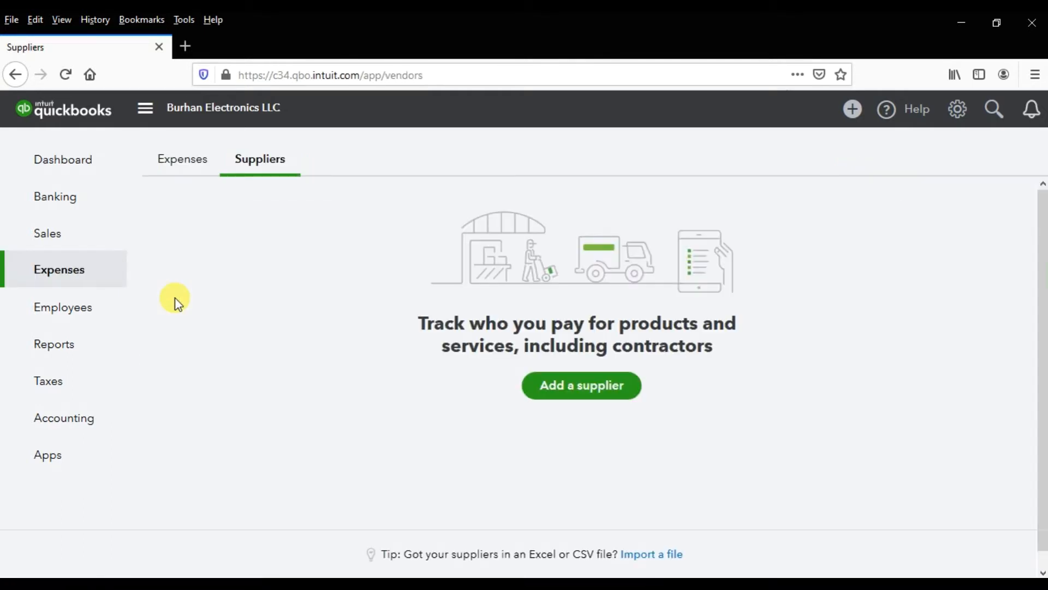
{"action": "left_click", "coordinate": [580, 397]}
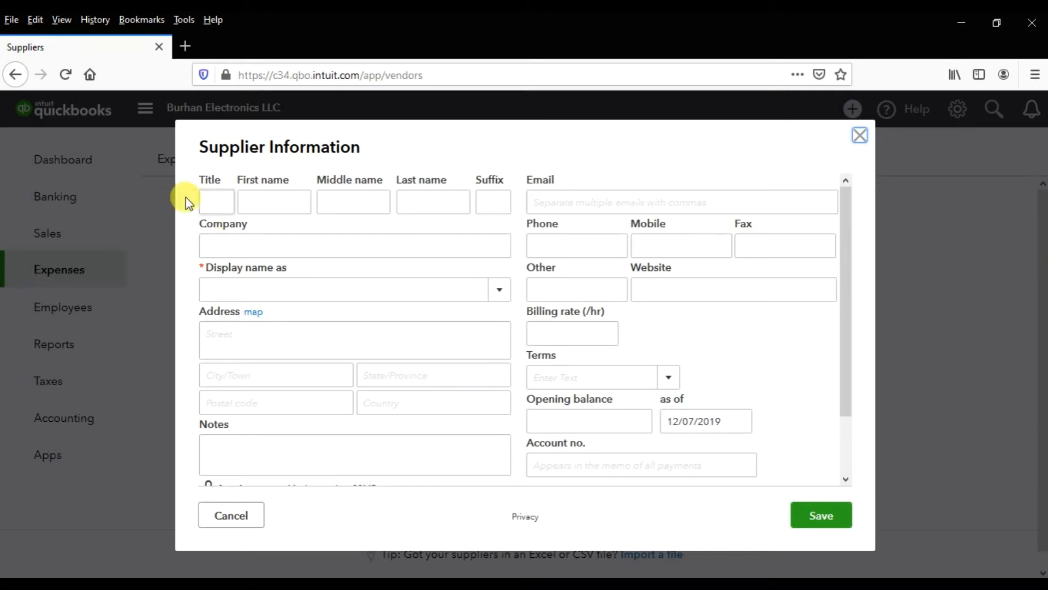
- Enter Sage 50 Accounting as the supplier's company and show the display name choices
{"action": "left_click", "coordinate": [214, 203]}
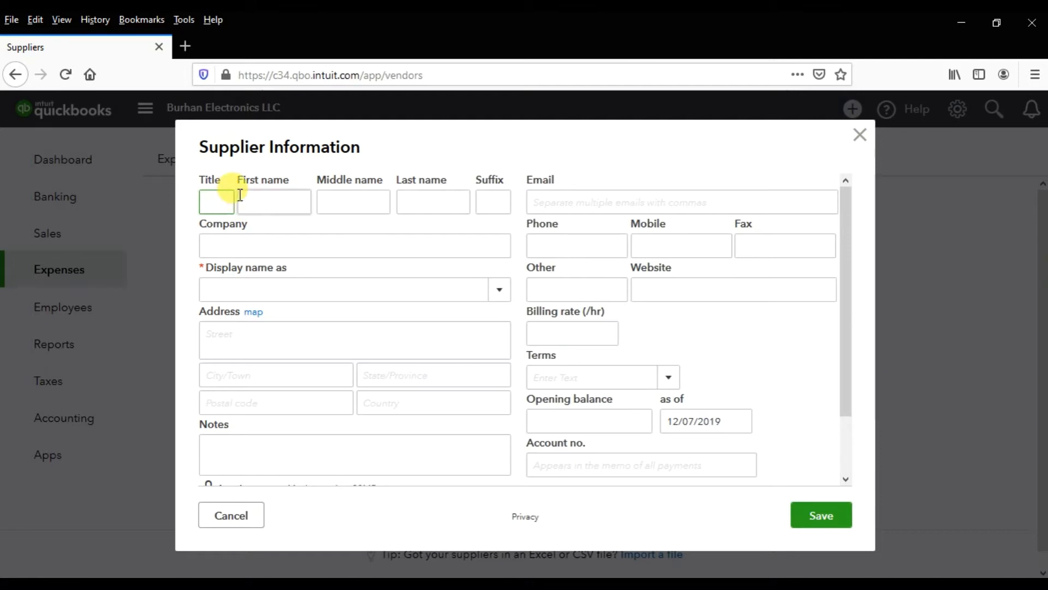
{"action": "left_click", "coordinate": [267, 196]}
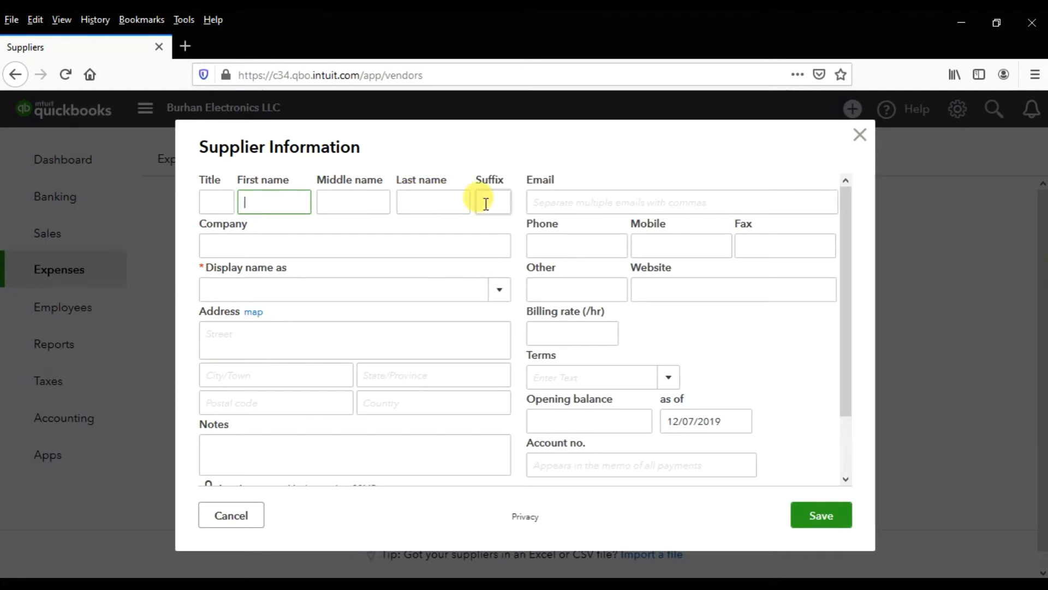
{"action": "left_click", "coordinate": [256, 242]}
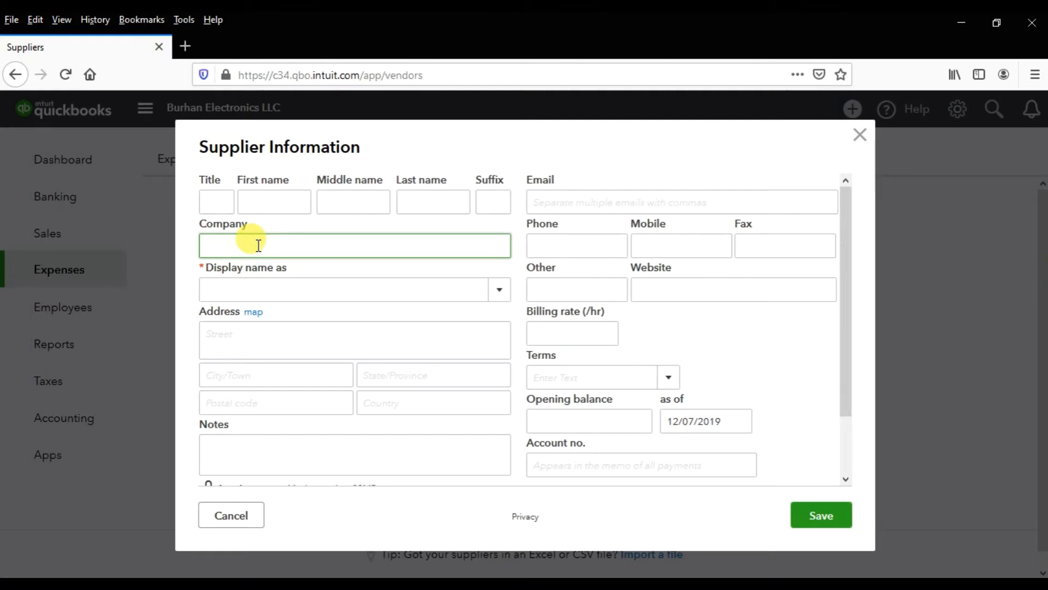
{"action": "type", "text": "Sage 50 Accounting"}
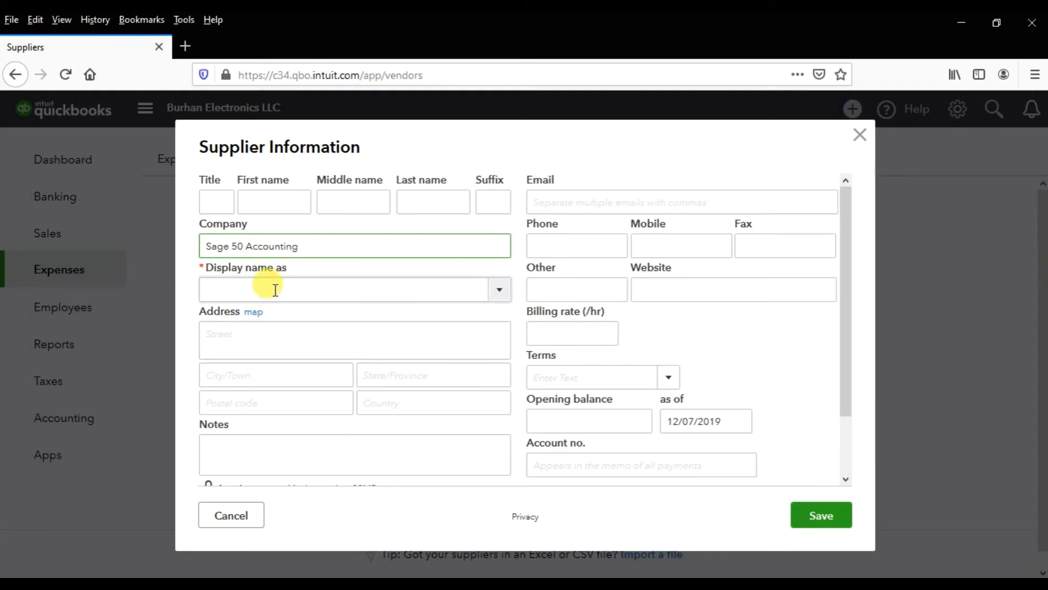
{"action": "left_click", "coordinate": [494, 293]}
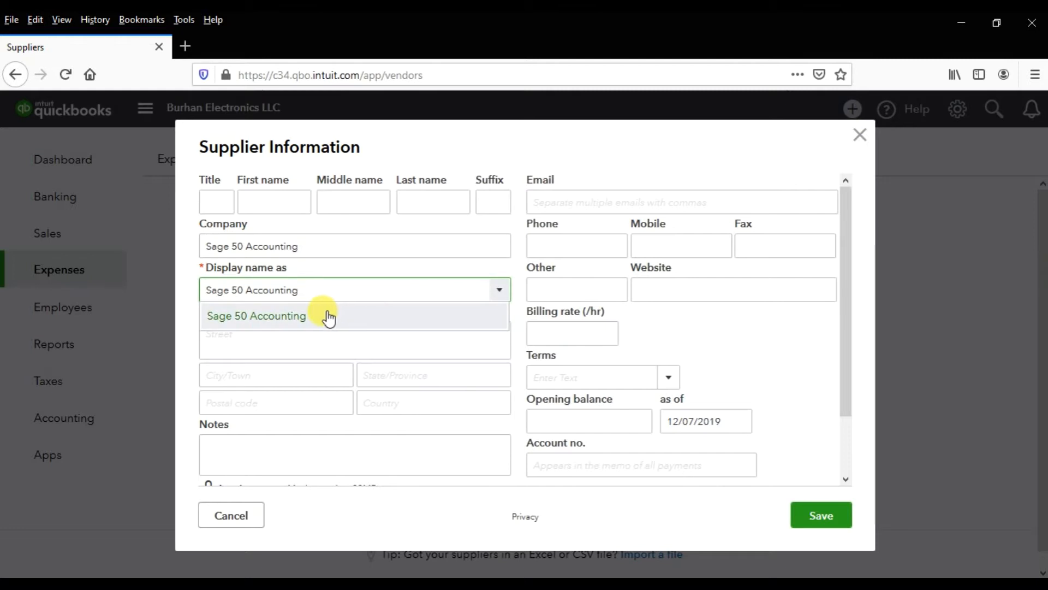
- Fill in the contact's title, first name and middle name, and show the display name choices again
{"action": "left_click", "coordinate": [230, 202]}
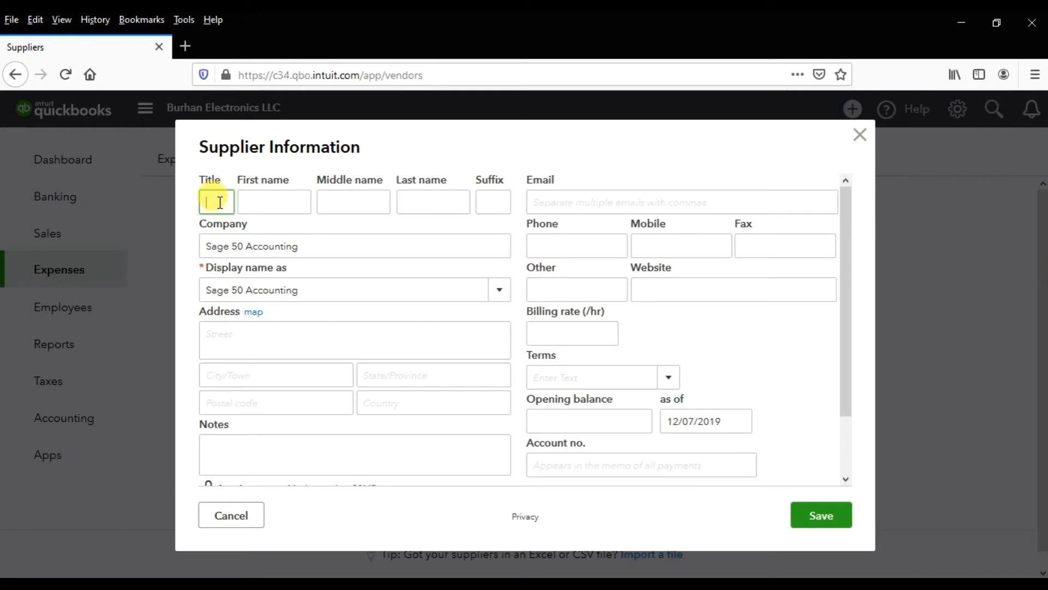
{"action": "type", "text": "Mr"}
{"action": "key", "text": "Tab"}
{"action": "key", "text": "Tab"}
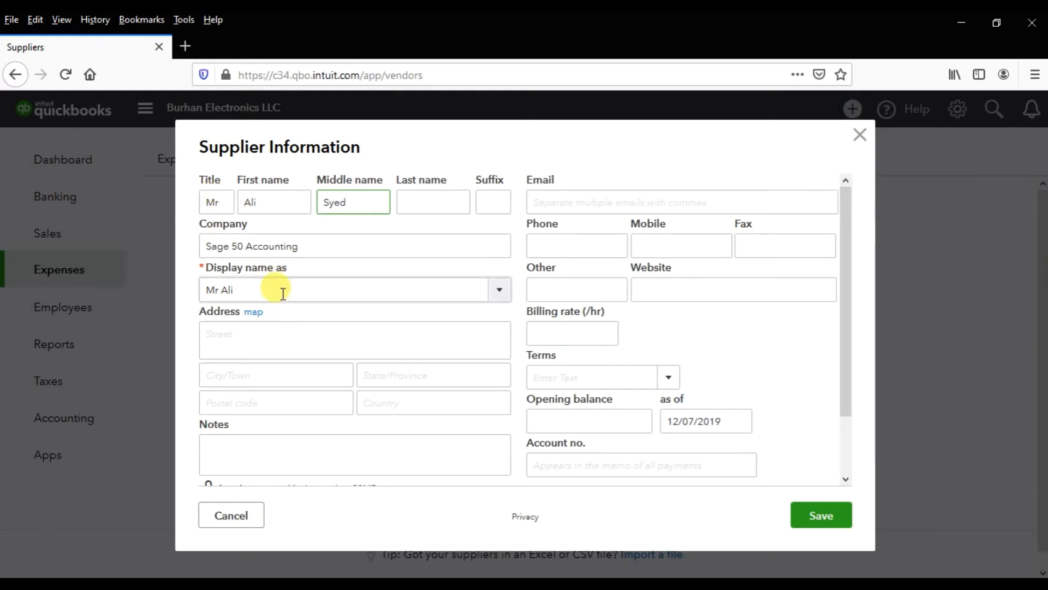
{"action": "left_click", "coordinate": [497, 295]}
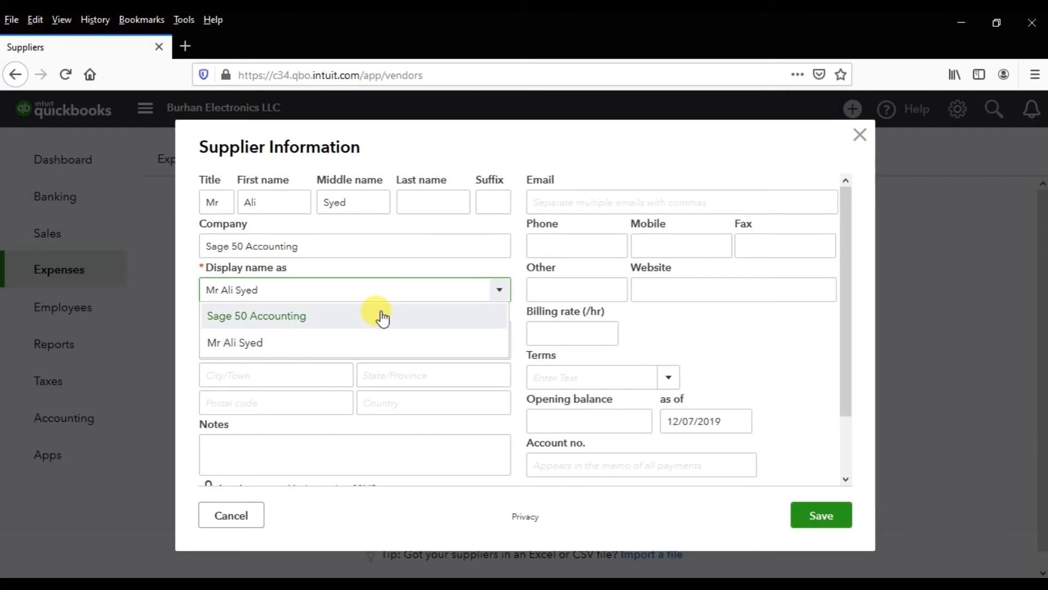
- Clear the contact's middle name, first name and title so the company name serves as display name
{"action": "double_click", "coordinate": [379, 203]}
{"action": "key", "text": "BackSpace"}
{"action": "double_click", "coordinate": [281, 202]}
{"action": "key", "text": "BackSpace"}
{"action": "double_click", "coordinate": [231, 199]}
{"action": "key", "text": "BackSpace"}
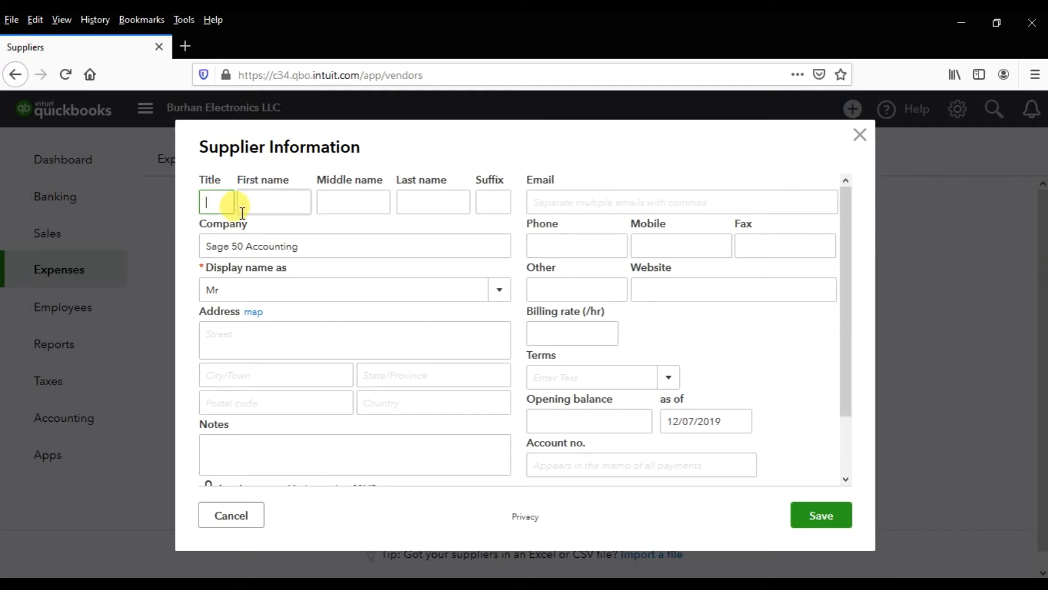
{"action": "left_click", "coordinate": [264, 282]}
{"action": "left_click", "coordinate": [266, 281]}
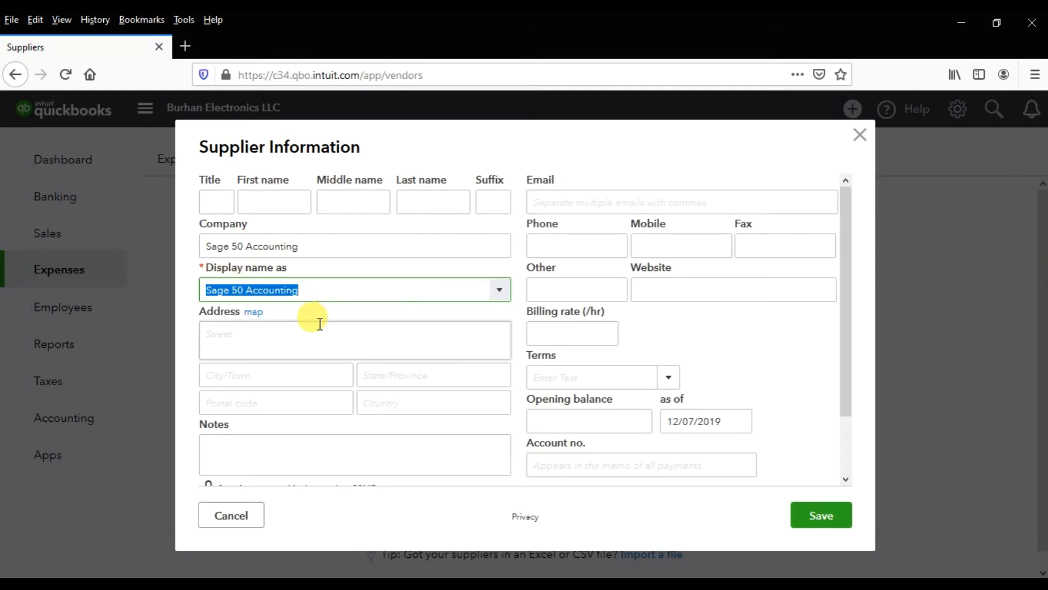
- Enter the supplier's street address, including the building and office number
{"action": "left_click", "coordinate": [298, 324]}
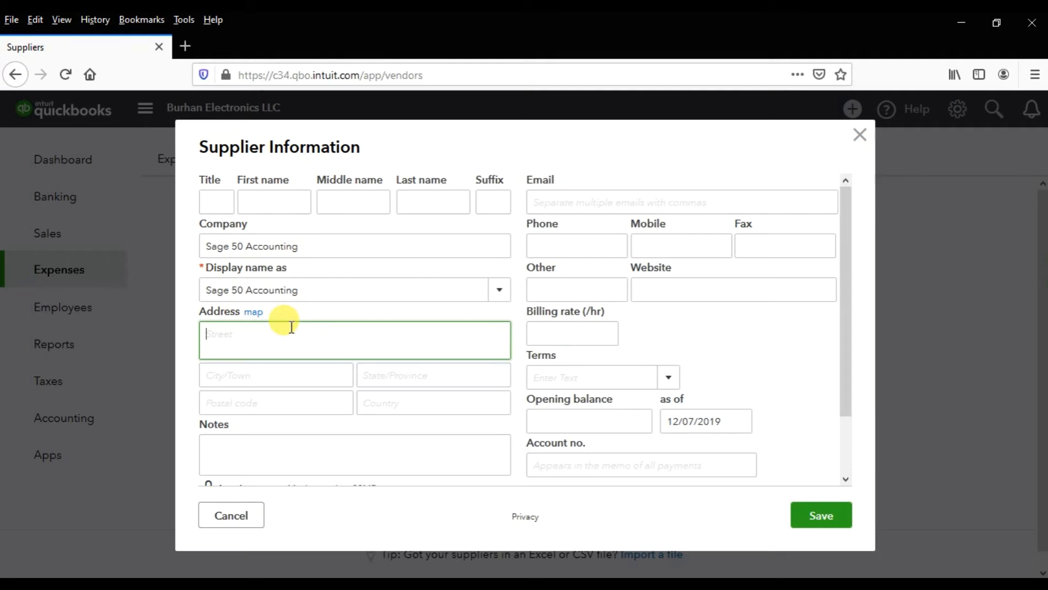
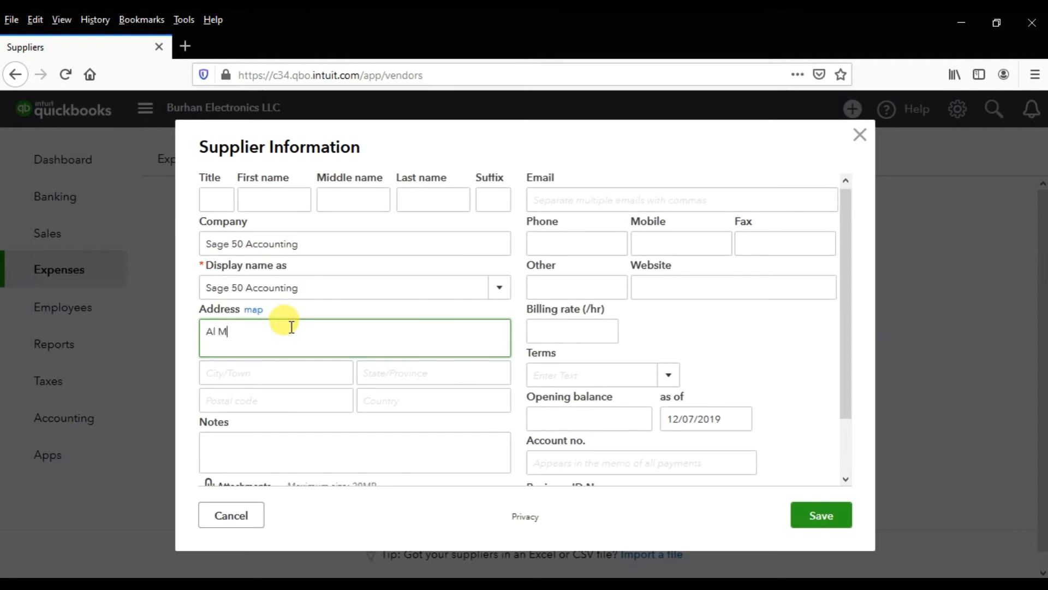
{"action": "key", "text": "Tab"}
{"action": "type", "text": "D"}
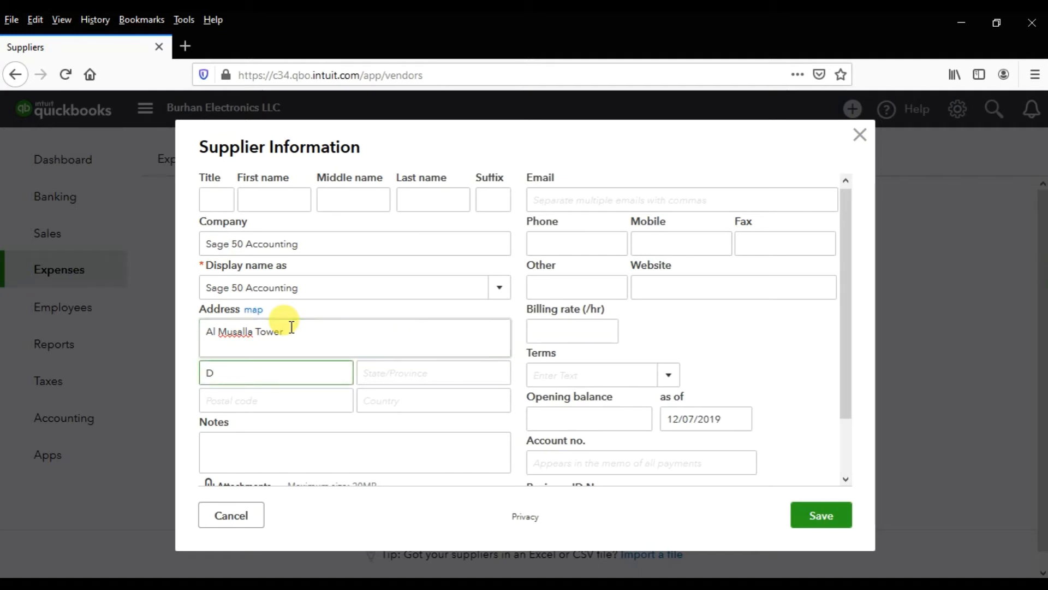
{"action": "triple_click", "coordinate": [292, 326]}
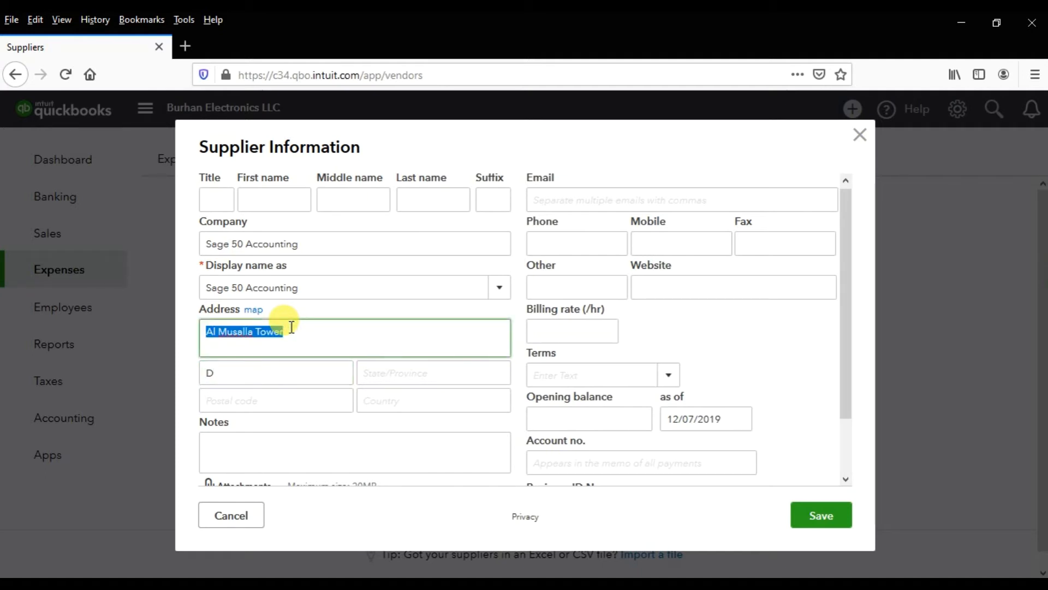
{"action": "left_click", "coordinate": [291, 327]}
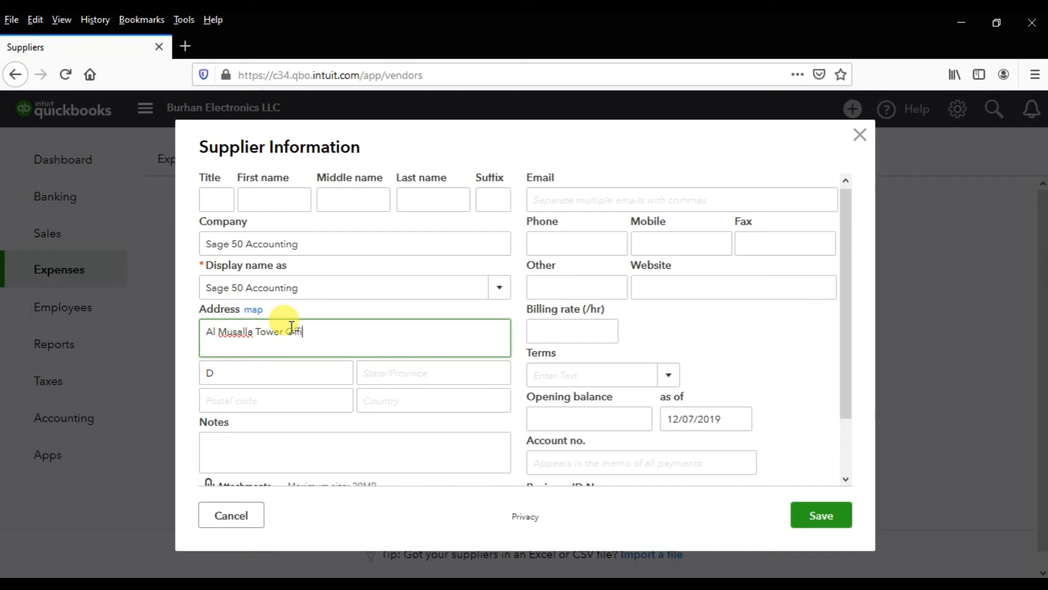
- Fill in the supplier's city, state or province, postal code and country
{"action": "key", "text": "Tab"}
{"action": "type", "text": "Dubai"}
{"action": "key", "text": "Tab"}
{"action": "type", "text": "Dubai"}
{"action": "key", "text": "Tab"}
{"action": "type", "text": "00000"}
{"action": "key", "text": "Tab"}
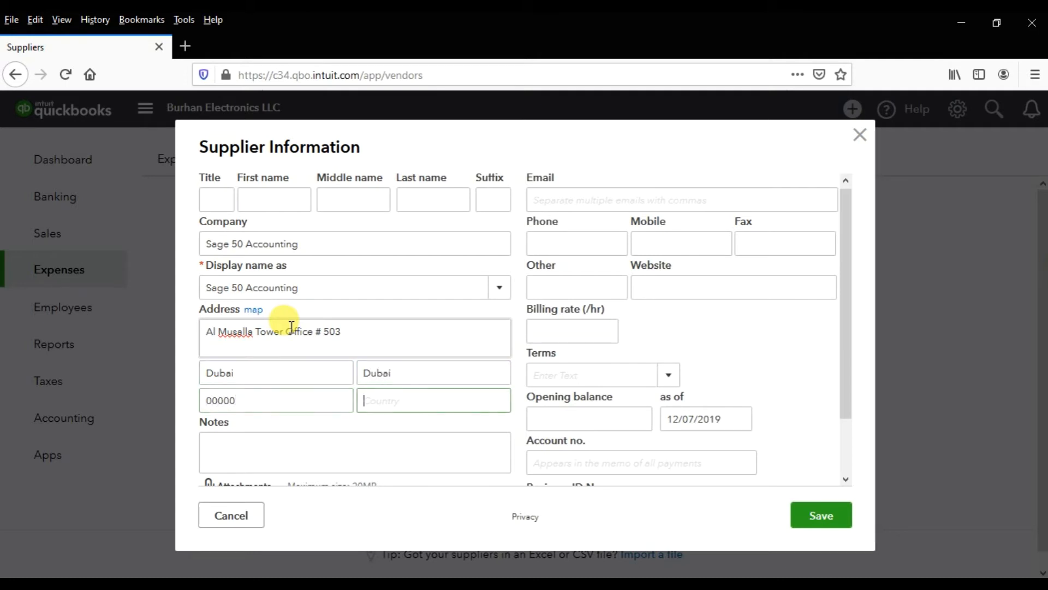
{"action": "type", "text": "UAE"}
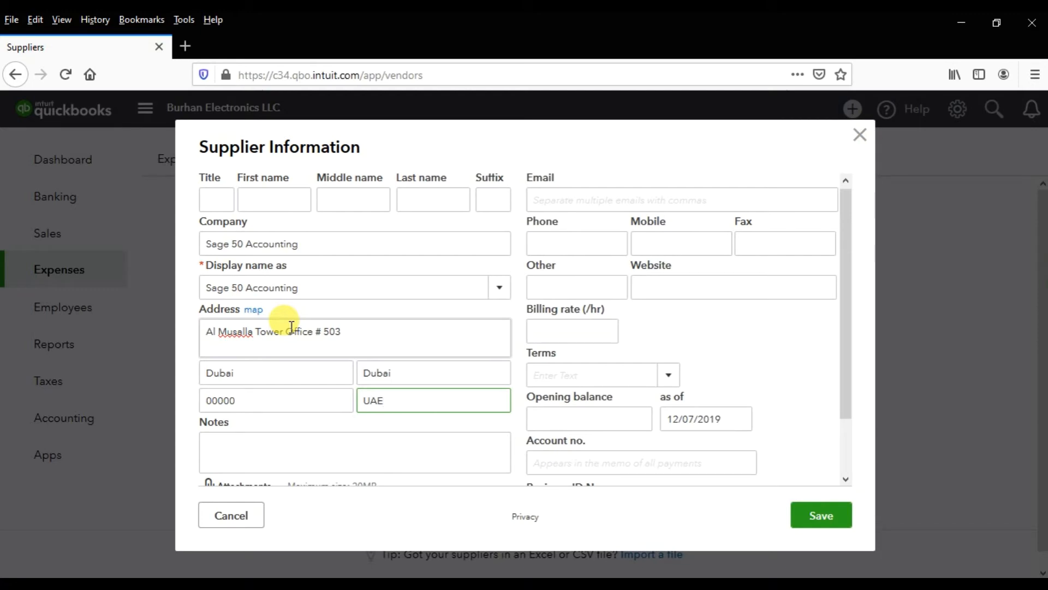
{"action": "key", "text": "Tab"}
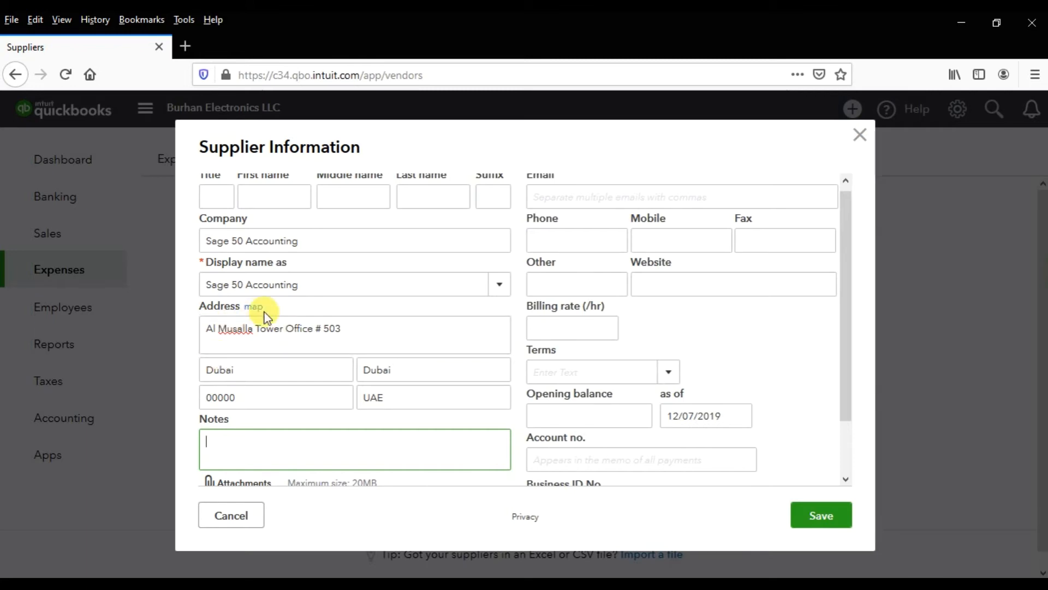
- Look over the notes and attachments area, and enter the supplier's e-mail address
{"action": "scroll", "coordinate": [265, 311], "scroll_direction": "down", "scroll_amount": 2}
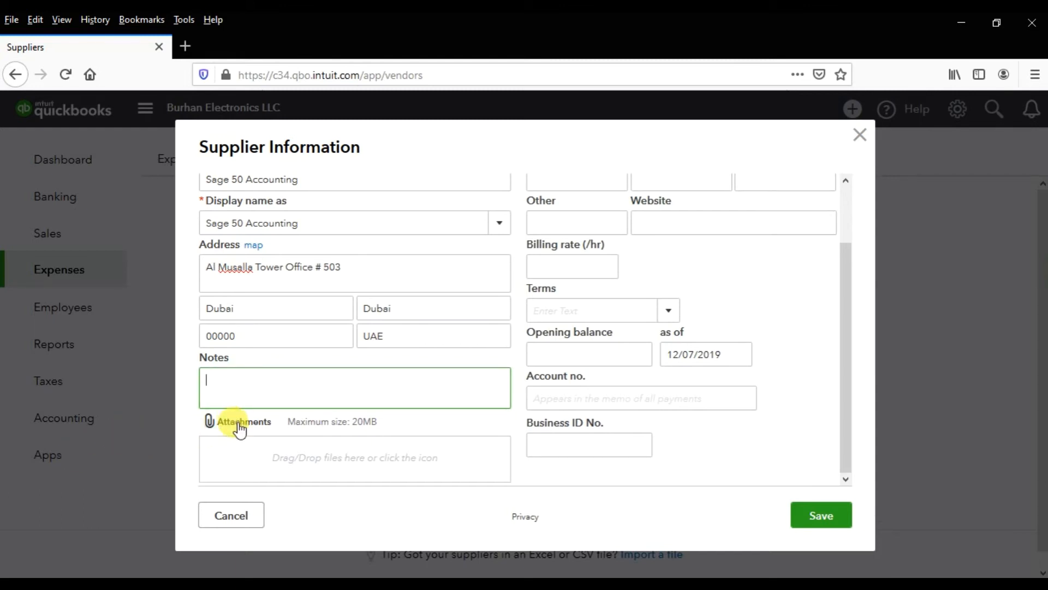
{"action": "scroll", "coordinate": [236, 427], "scroll_direction": "up", "scroll_amount": 3}
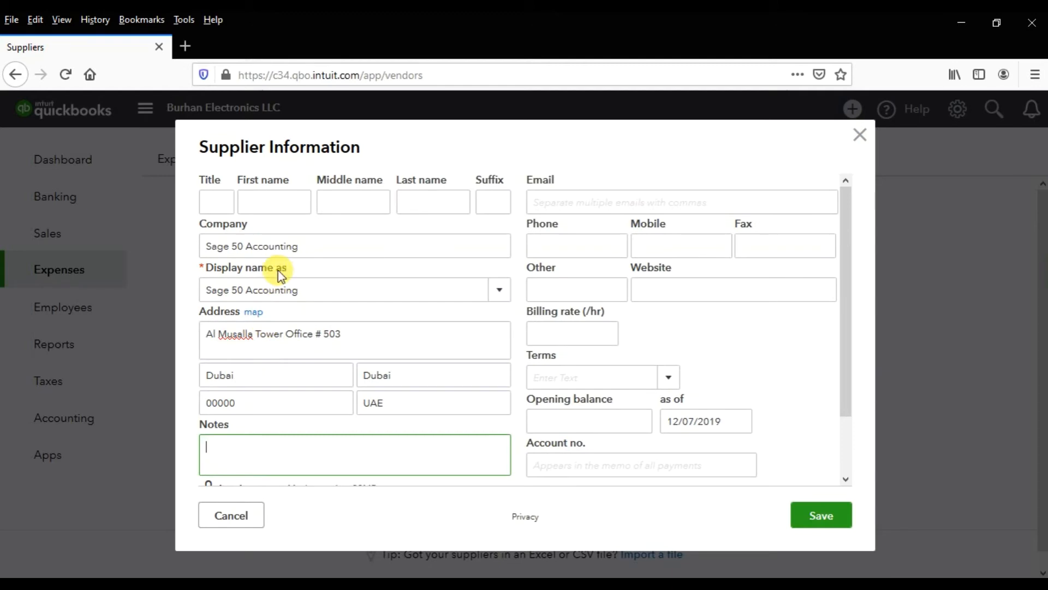
{"action": "scroll", "coordinate": [279, 289], "scroll_direction": "down", "scroll_amount": 3}
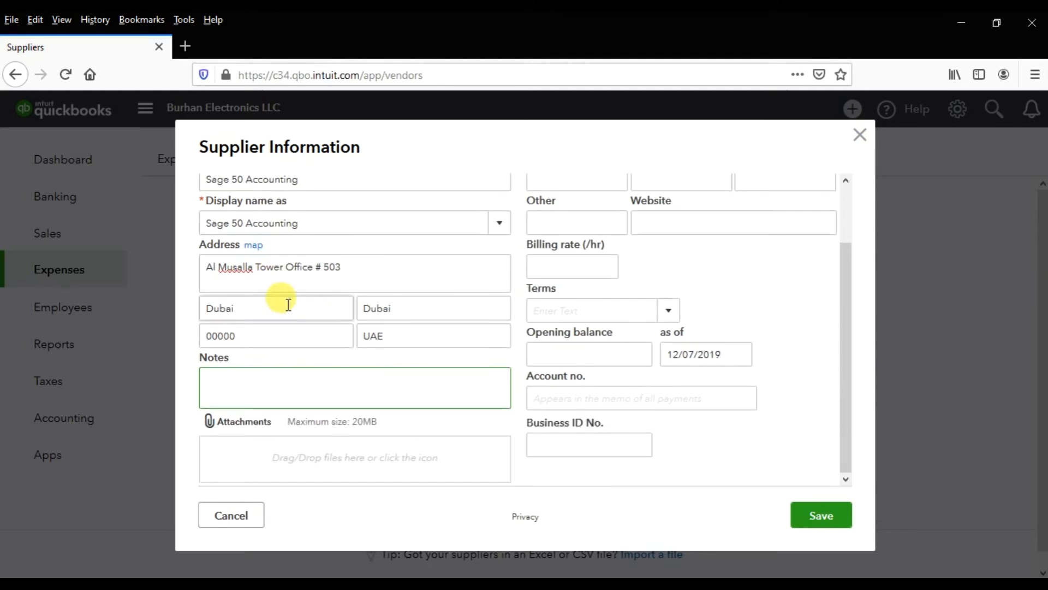
{"action": "scroll", "coordinate": [288, 327], "scroll_direction": "up", "scroll_amount": 2}
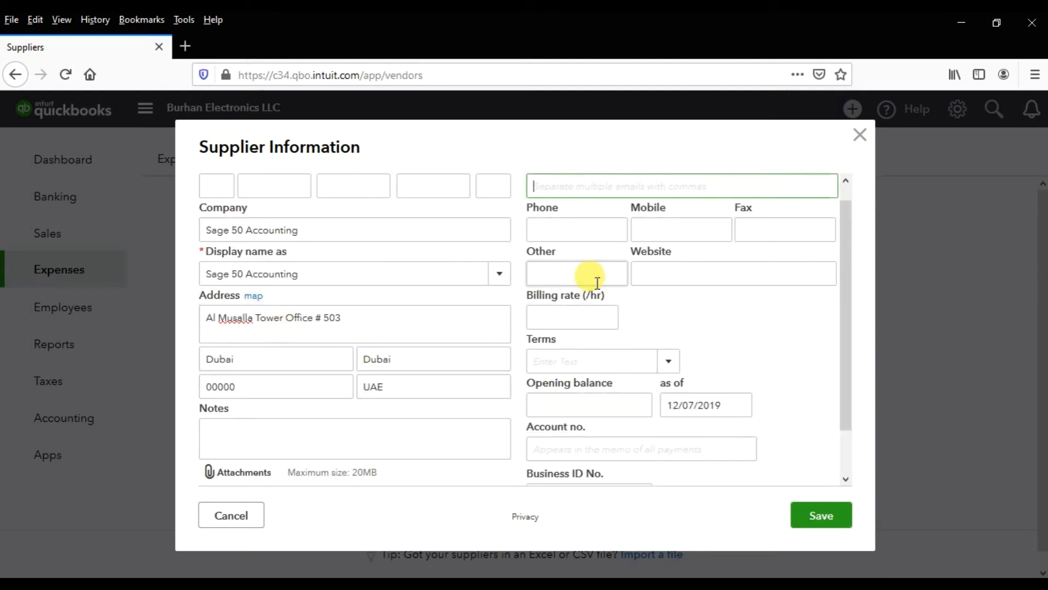
{"action": "left_click", "coordinate": [588, 192]}
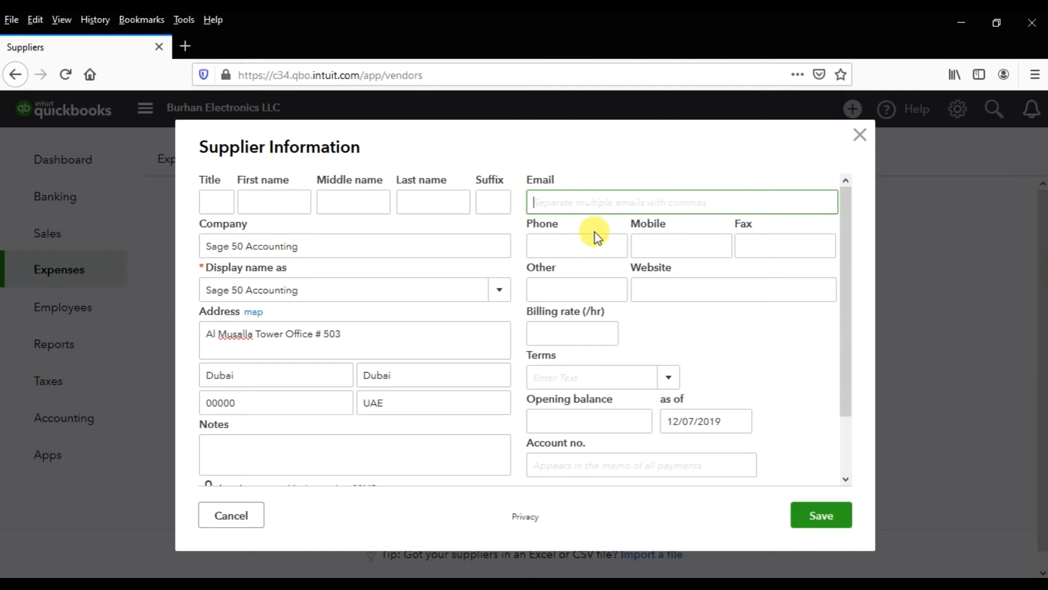
{"action": "key", "text": "Tab"}
- Enter the supplier's phone number and mobile number
{"action": "type", "text": "97"}
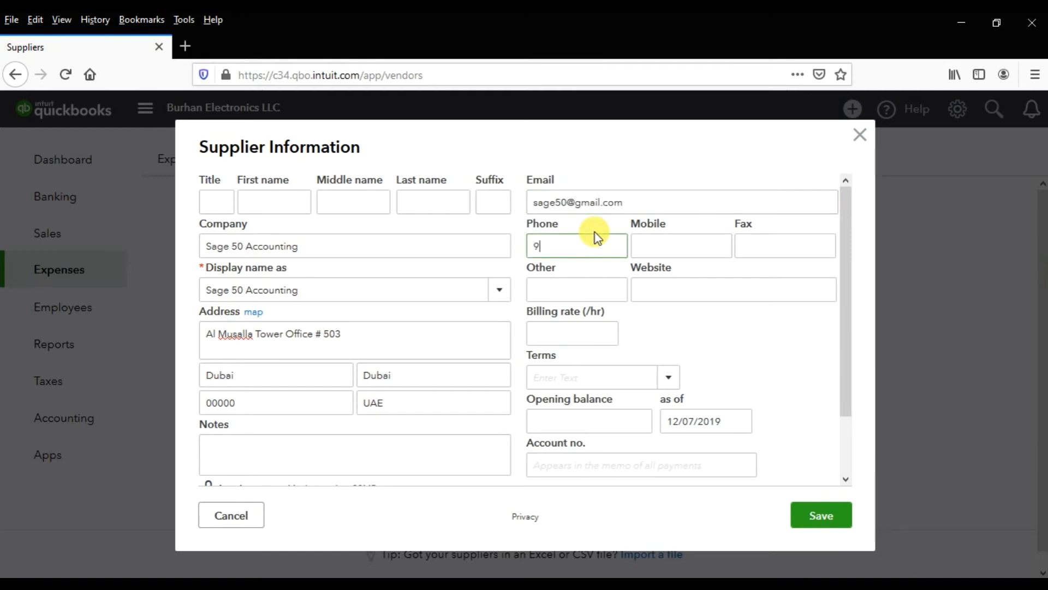
{"action": "key", "text": "BackSpace"}
{"action": "key", "text": "BackSpace"}
{"action": "key", "text": "Tab"}
{"action": "key", "text": "Tab"}
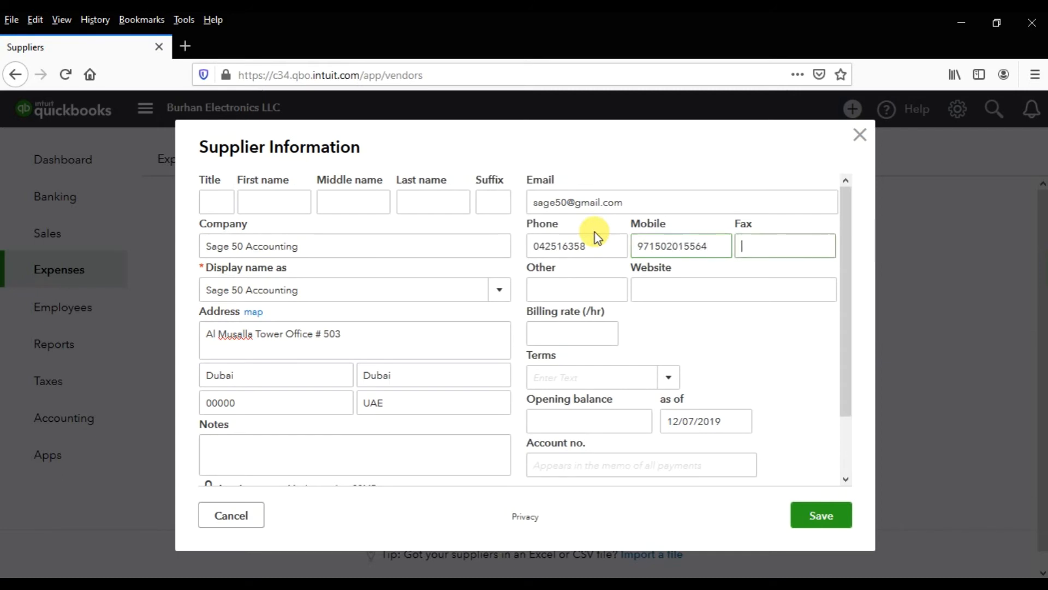
{"action": "key", "text": "Tab"}
{"action": "key", "text": "Tab"}
{"action": "type", "text": "www"}
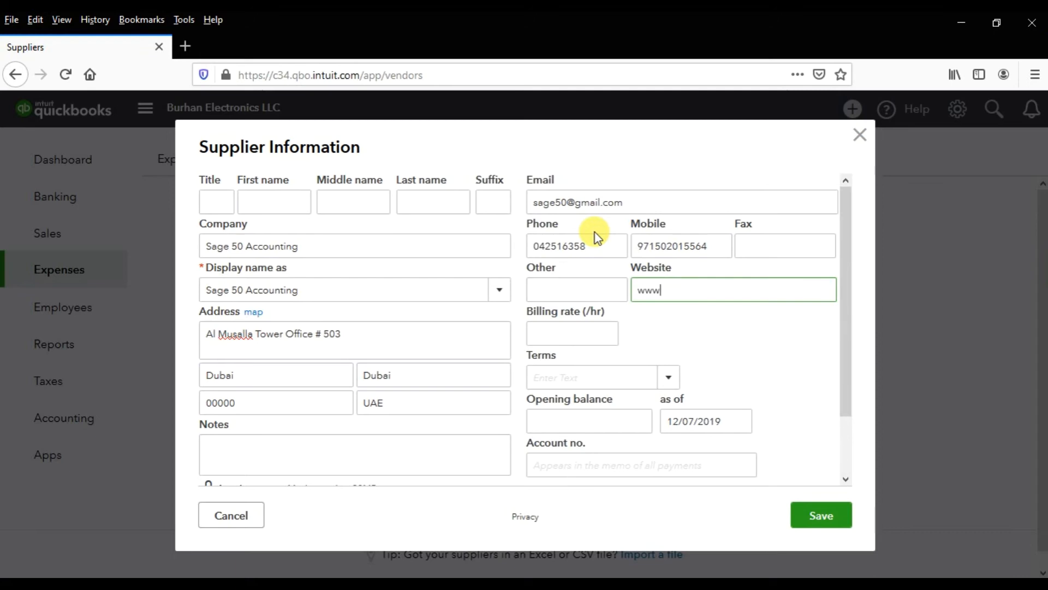
{"action": "type", "text": ".sm-consultant.com"}
{"action": "key", "text": "Tab"}
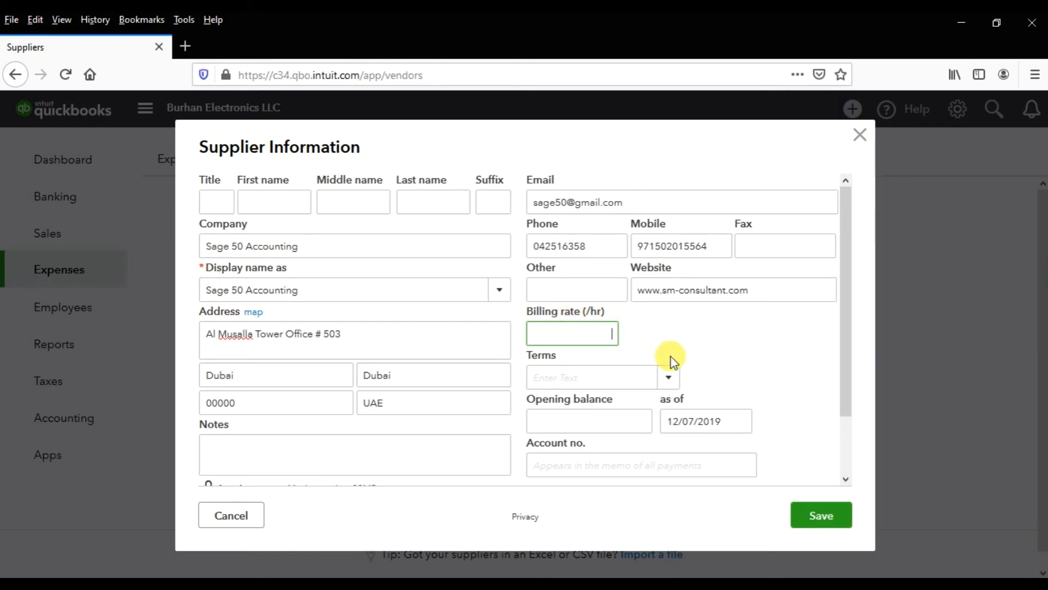
{"action": "scroll", "coordinate": [679, 322], "scroll_direction": "down", "scroll_amount": 2}
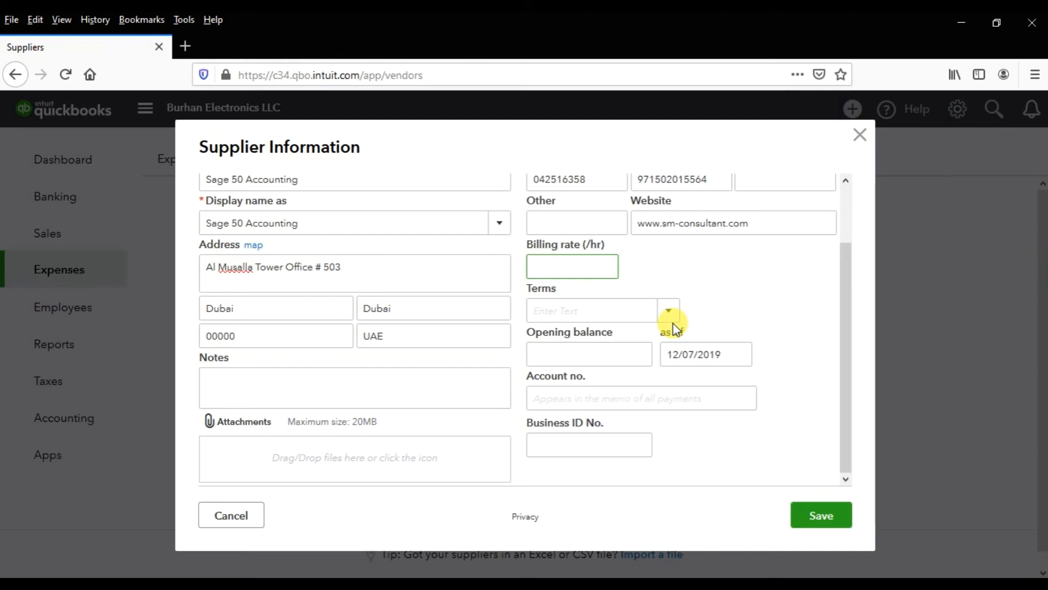
- Set the supplier's payment terms to the Net 30 Days 10 Days 2% discount option and the opening balance to 50,000
{"action": "left_click", "coordinate": [668, 320]}
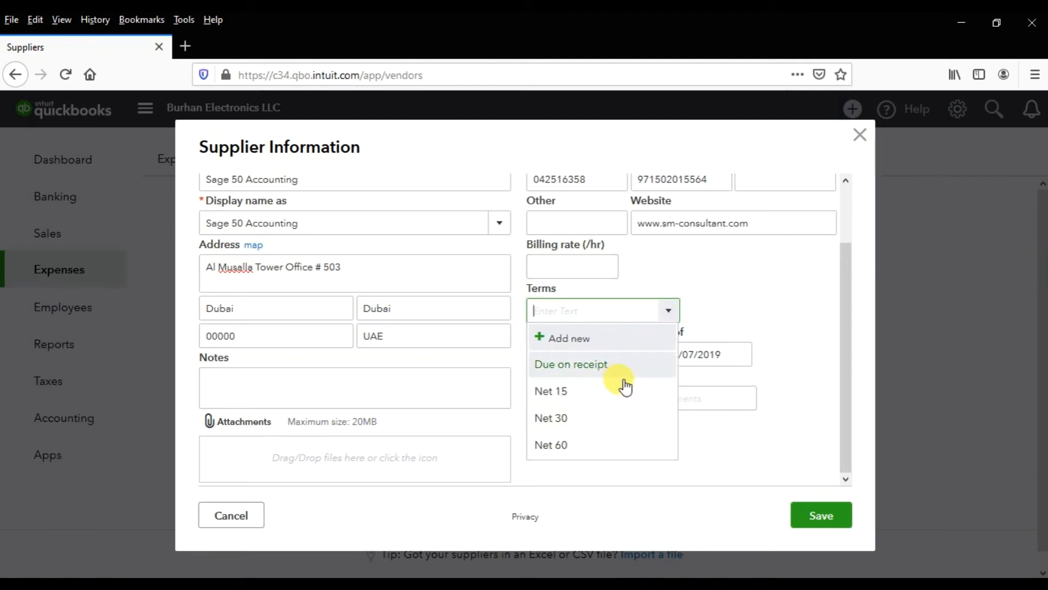
{"action": "left_click", "coordinate": [629, 443]}
{"action": "left_click", "coordinate": [639, 355]}
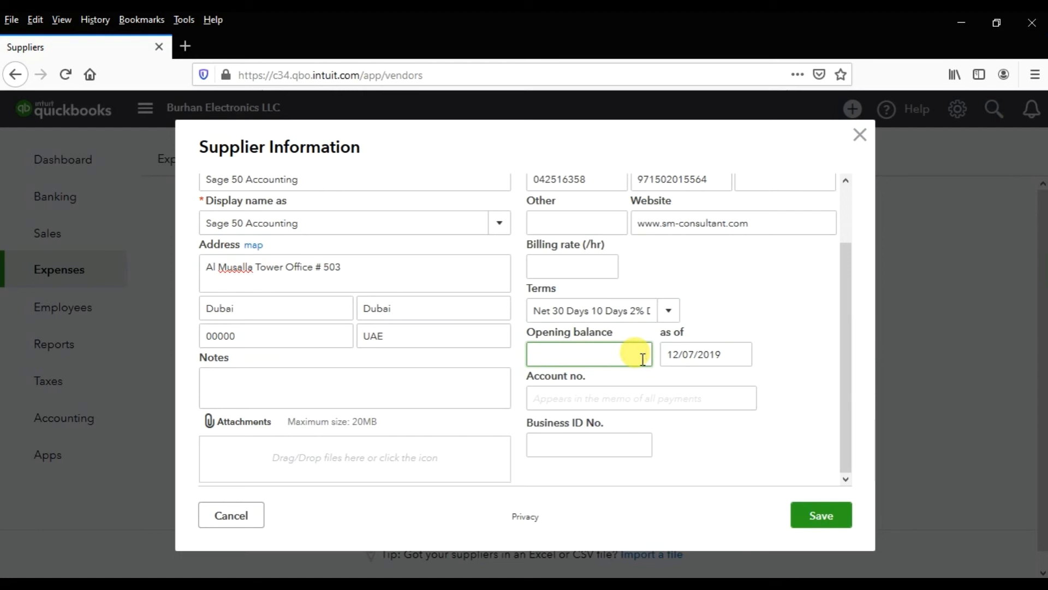
{"action": "type", "text": "50000"}
{"action": "key", "text": "Tab"}
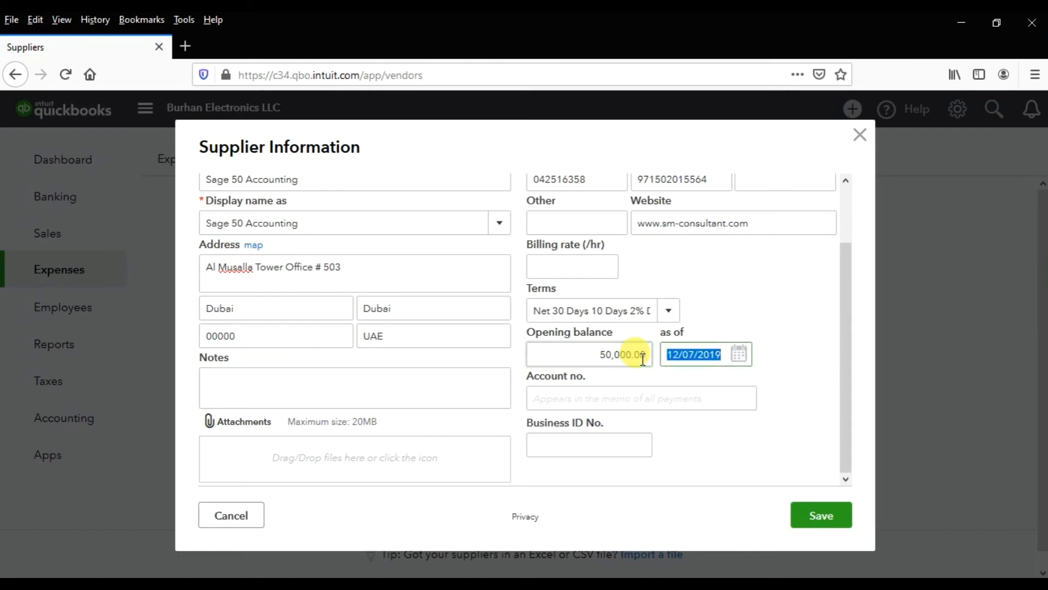
- Set the opening balance's as-of date to 11/01/2019
{"action": "left_click", "coordinate": [743, 354]}
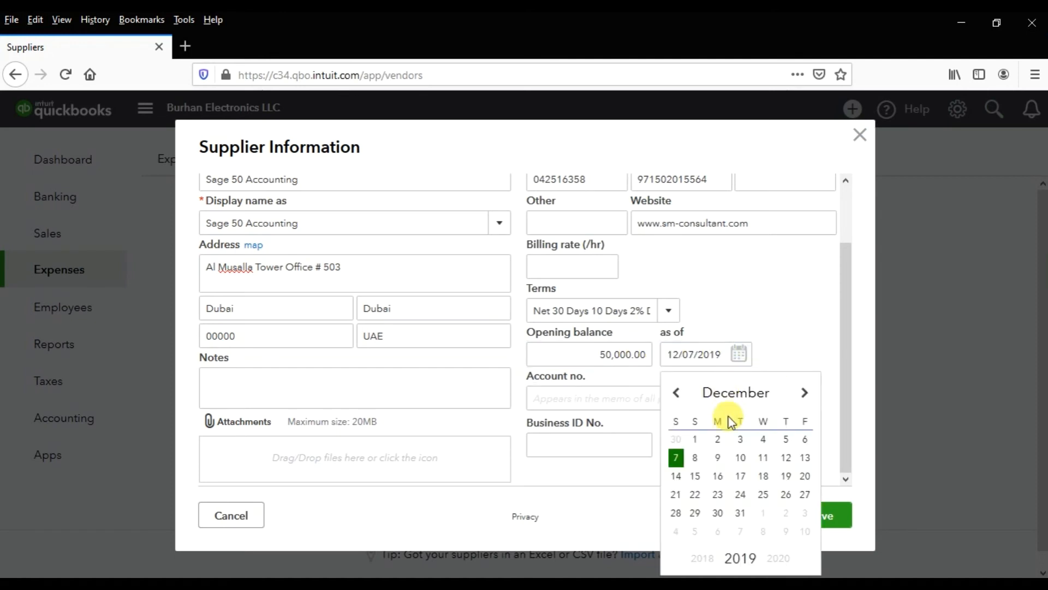
{"action": "left_click", "coordinate": [676, 393]}
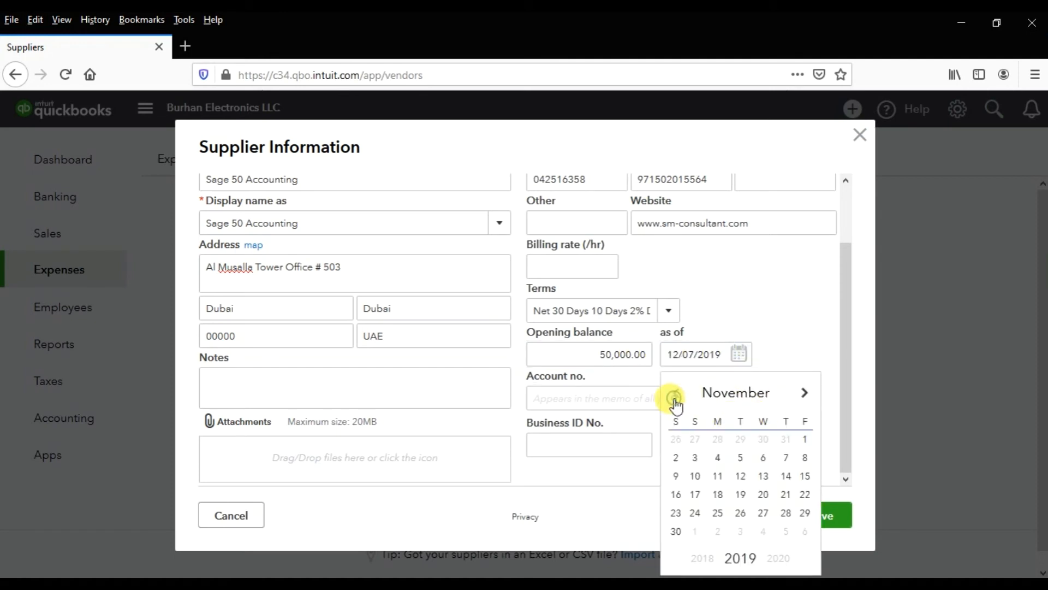
{"action": "left_click", "coordinate": [806, 440]}
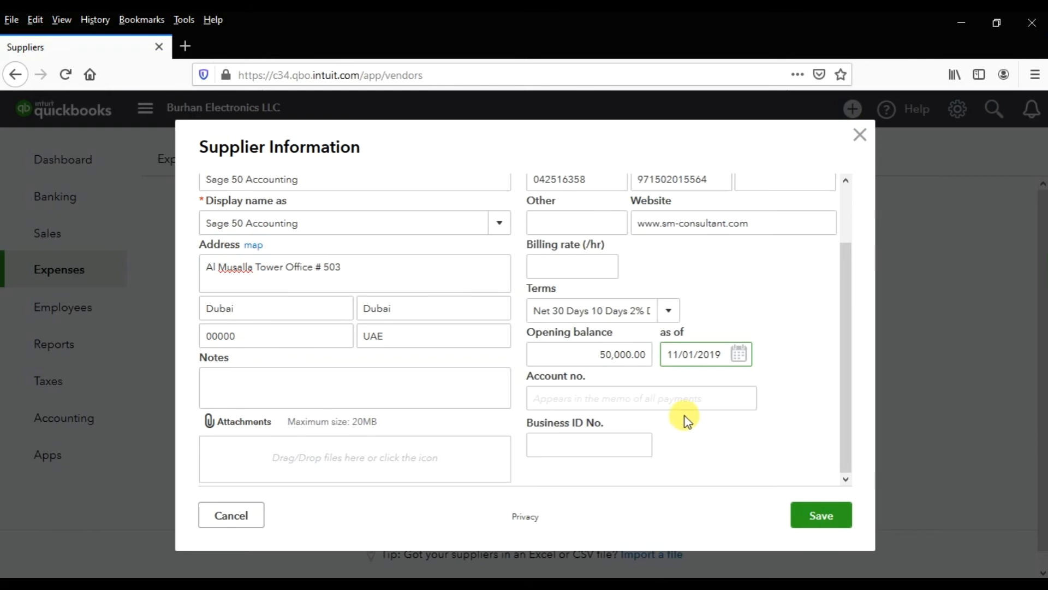
- Enter the supplier's account number and business ID number, and save the supplier record
{"action": "left_click", "coordinate": [676, 395]}
{"action": "type", "text": "7896"}
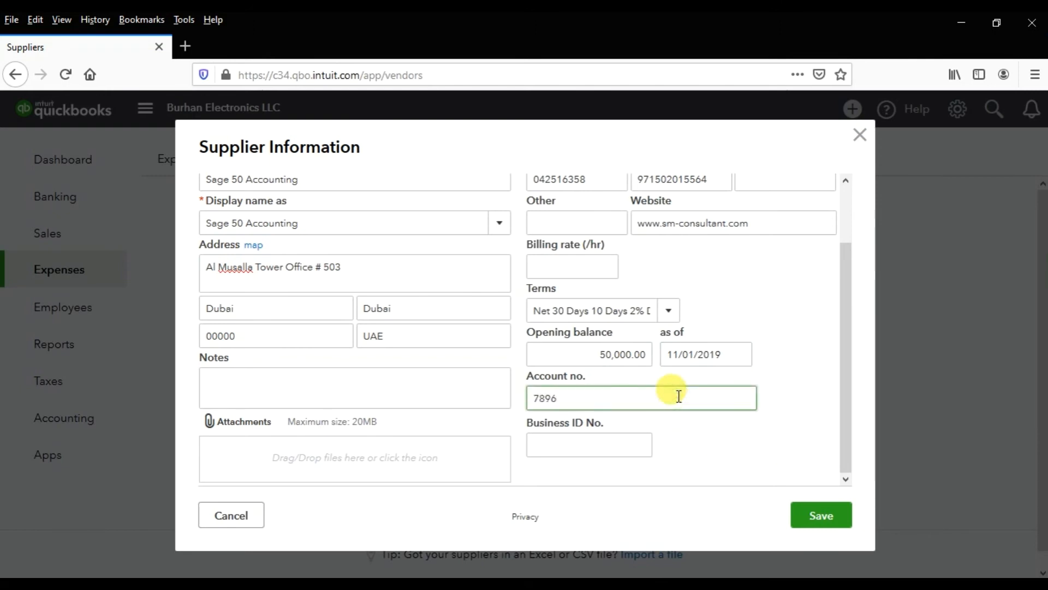
{"action": "key", "text": "Tab"}
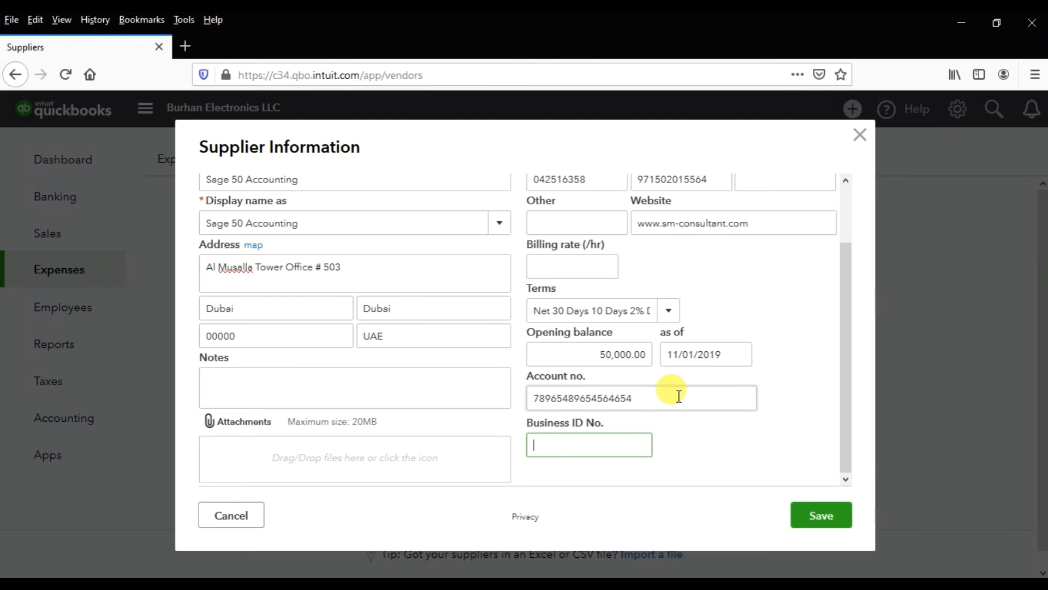
{"action": "type", "text": "16690"}
{"action": "left_click", "coordinate": [825, 519]}
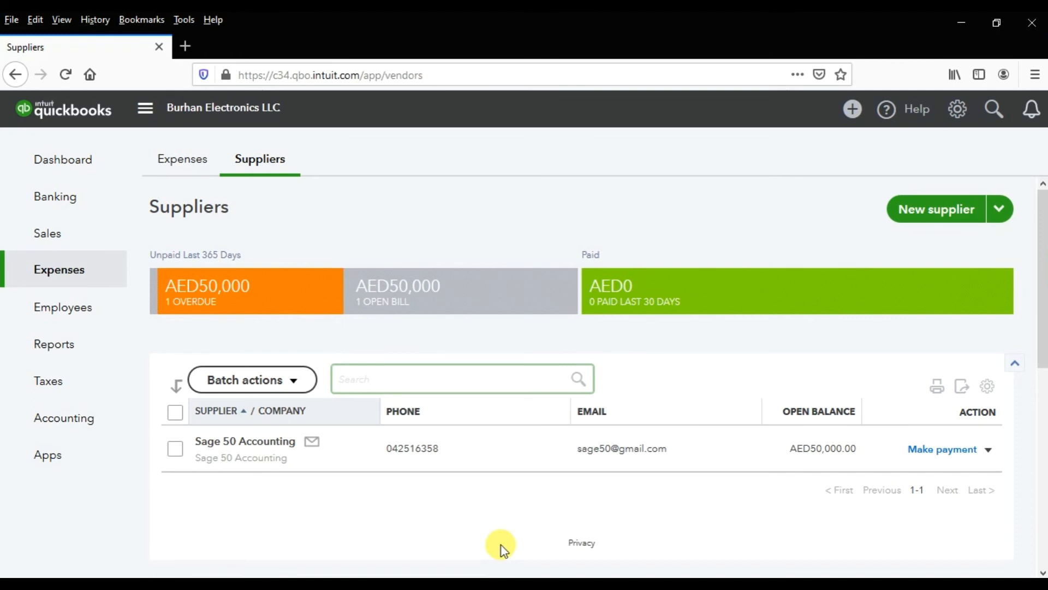
- Go to the Reports centre and look over the custom reports and management reports
{"action": "left_click", "coordinate": [66, 344]}
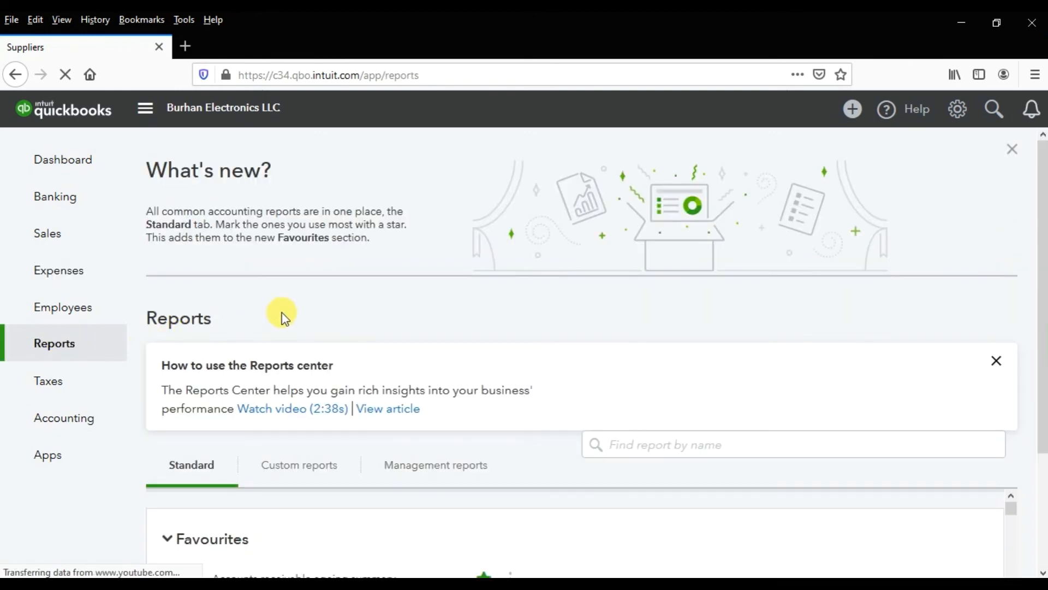
{"action": "scroll", "coordinate": [281, 312], "scroll_direction": "down", "scroll_amount": 3}
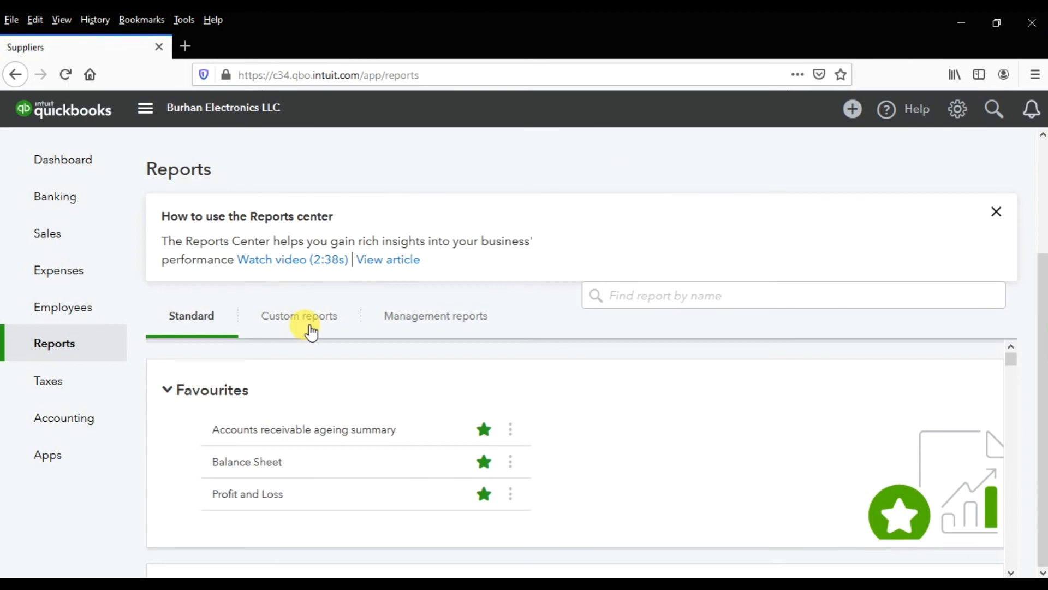
{"action": "left_click", "coordinate": [309, 328]}
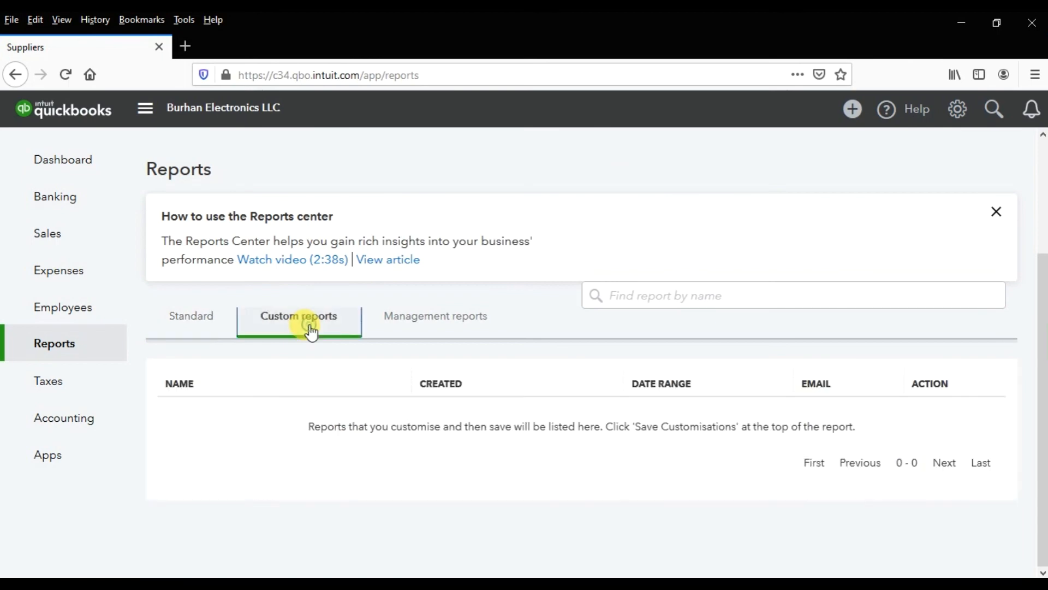
{"action": "left_click", "coordinate": [453, 331]}
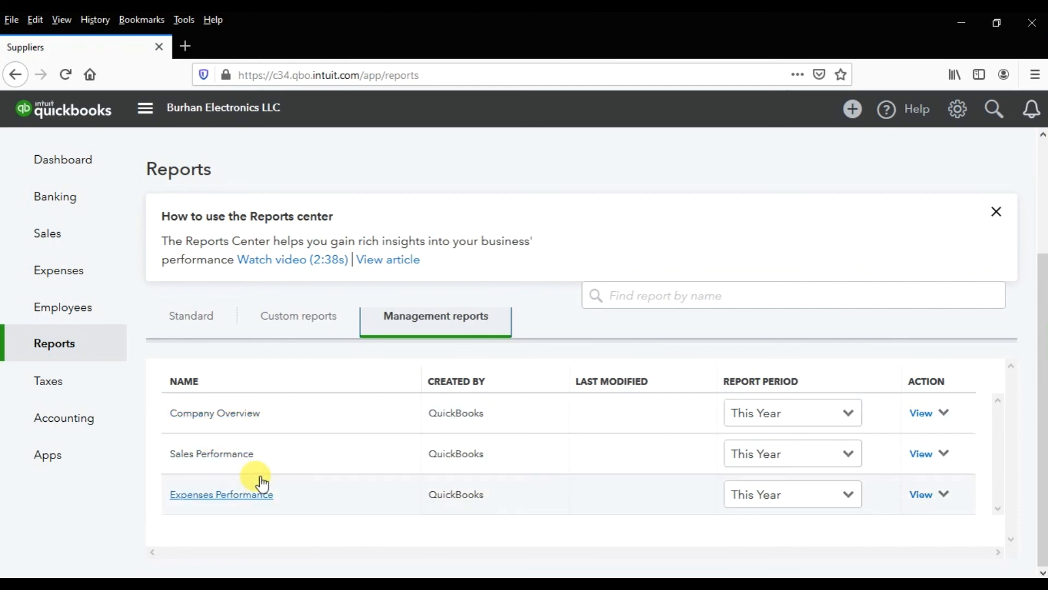
- Return to the standard reports and examine the available reports through the What you owe section
{"action": "left_click", "coordinate": [197, 326]}
{"action": "scroll", "coordinate": [363, 402], "scroll_direction": "down", "scroll_amount": 6}
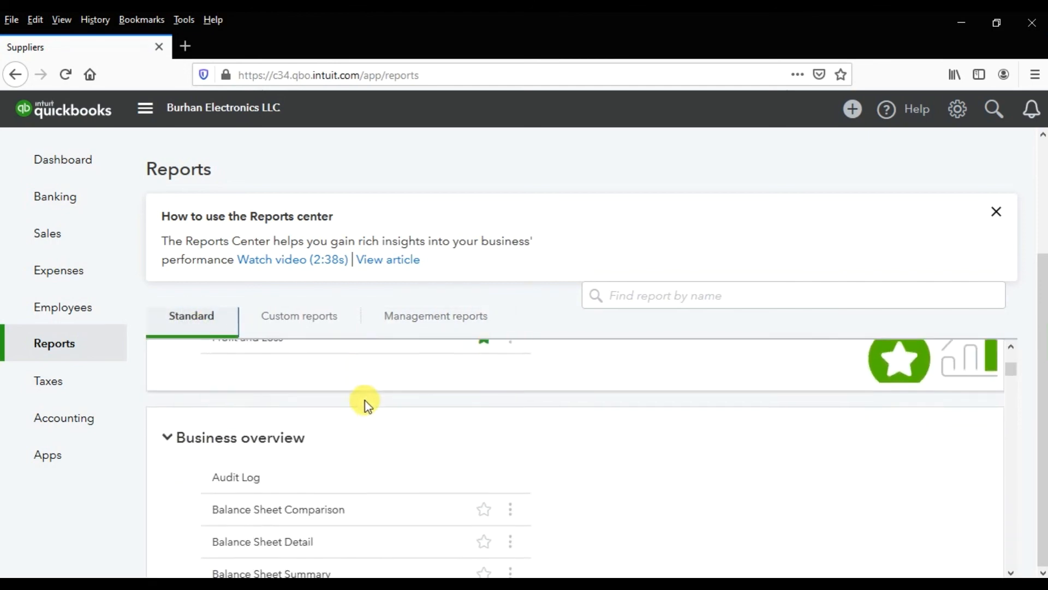
{"action": "scroll", "coordinate": [374, 420], "scroll_direction": "down", "scroll_amount": 8}
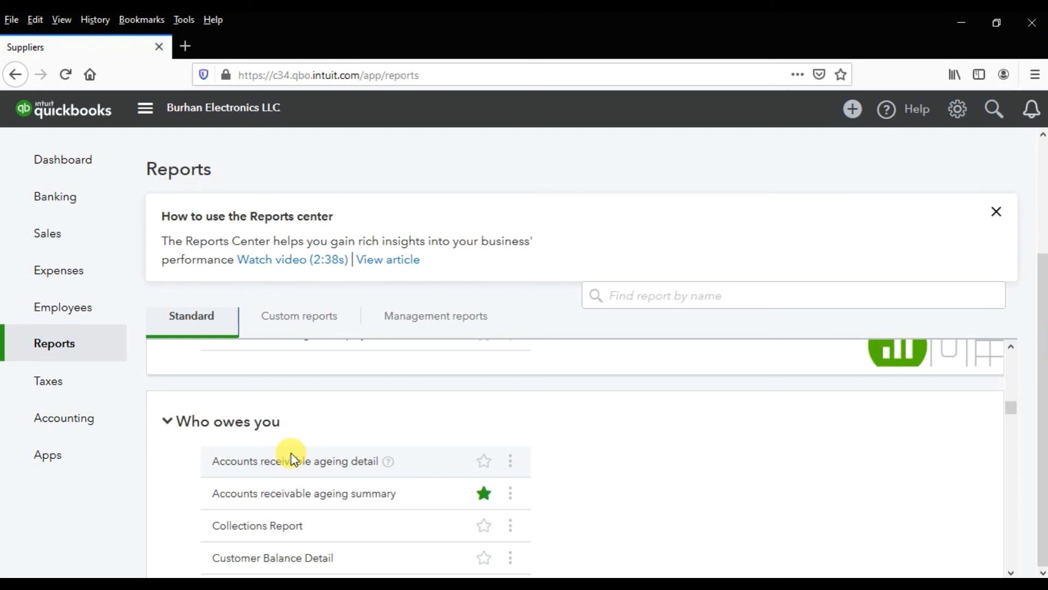
{"action": "scroll", "coordinate": [293, 459], "scroll_direction": "down", "scroll_amount": 10}
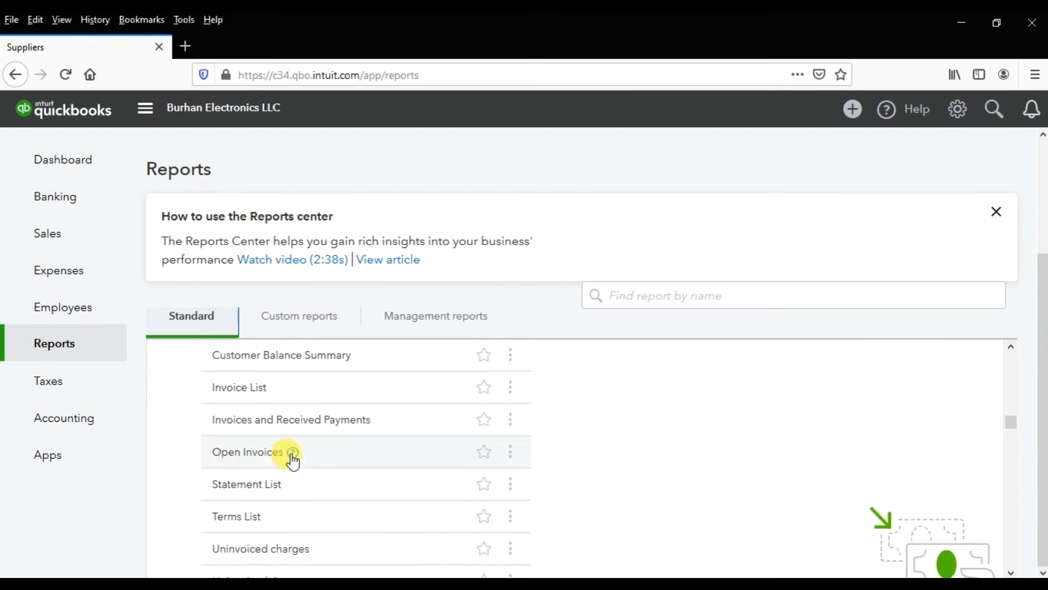
{"action": "scroll", "coordinate": [293, 459], "scroll_direction": "down", "scroll_amount": 12}
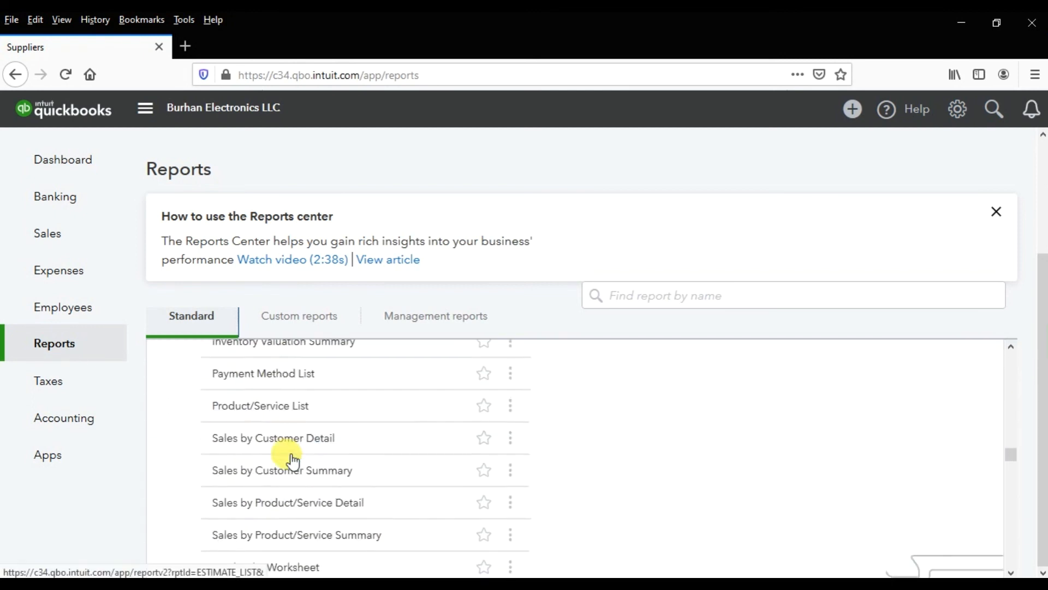
{"action": "scroll", "coordinate": [293, 458], "scroll_direction": "down", "scroll_amount": 10}
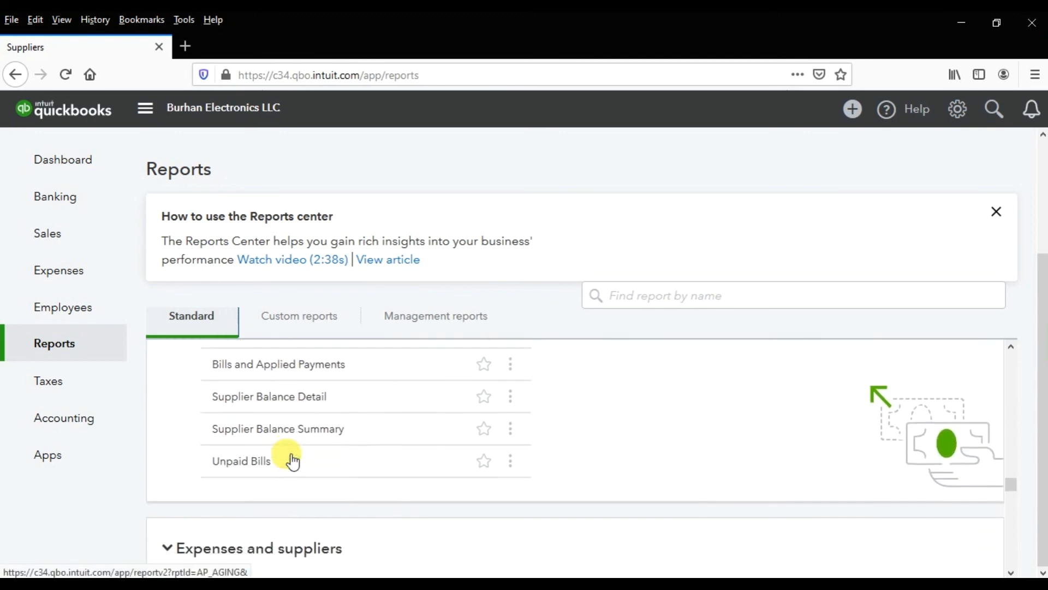
{"action": "scroll", "coordinate": [358, 469], "scroll_direction": "up", "scroll_amount": 7}
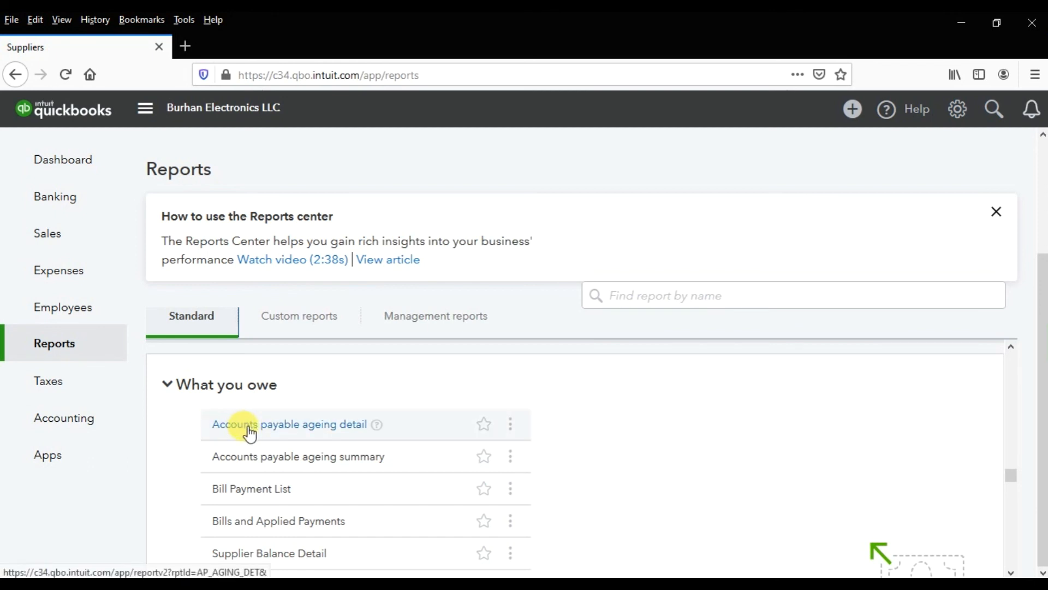
{"action": "scroll", "coordinate": [248, 432], "scroll_direction": "down", "scroll_amount": 3}
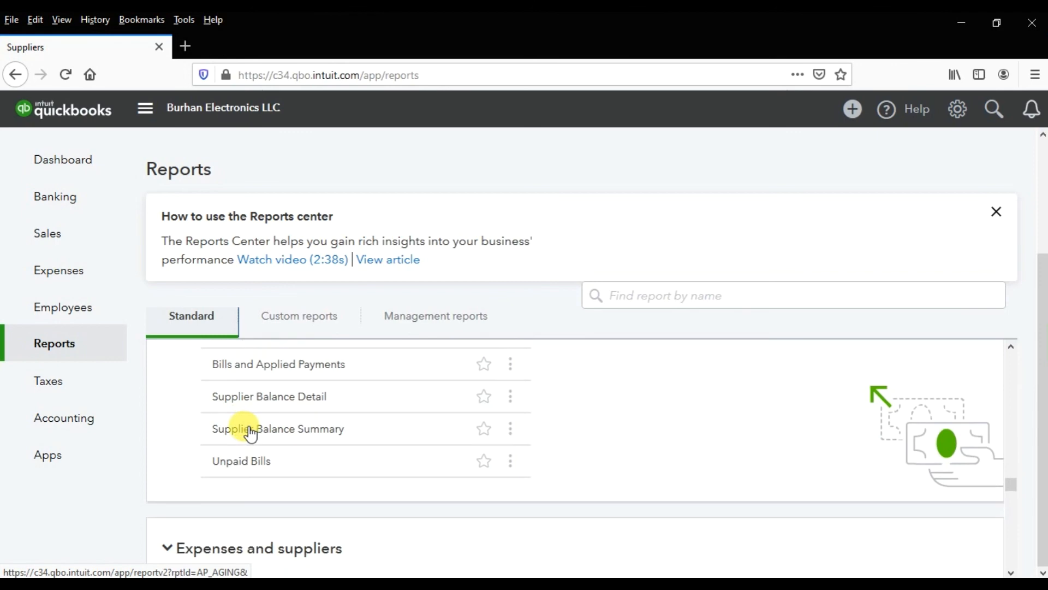
- Open the Supplier Contact List report under Expenses and suppliers, and dismiss the report customisation tour
{"action": "scroll", "coordinate": [301, 467], "scroll_direction": "down", "scroll_amount": 4}
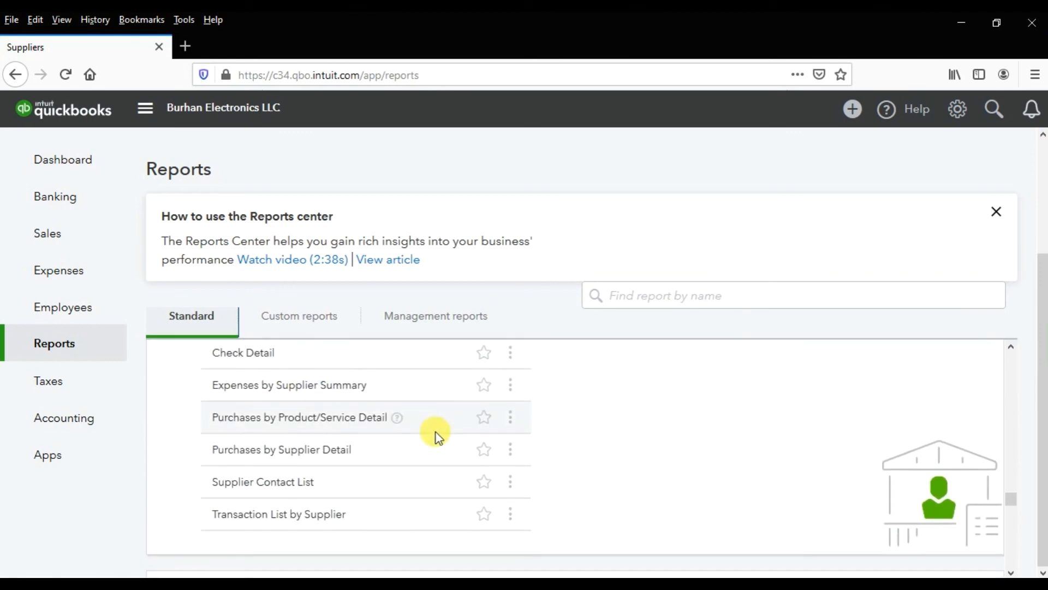
{"action": "left_click", "coordinate": [294, 482]}
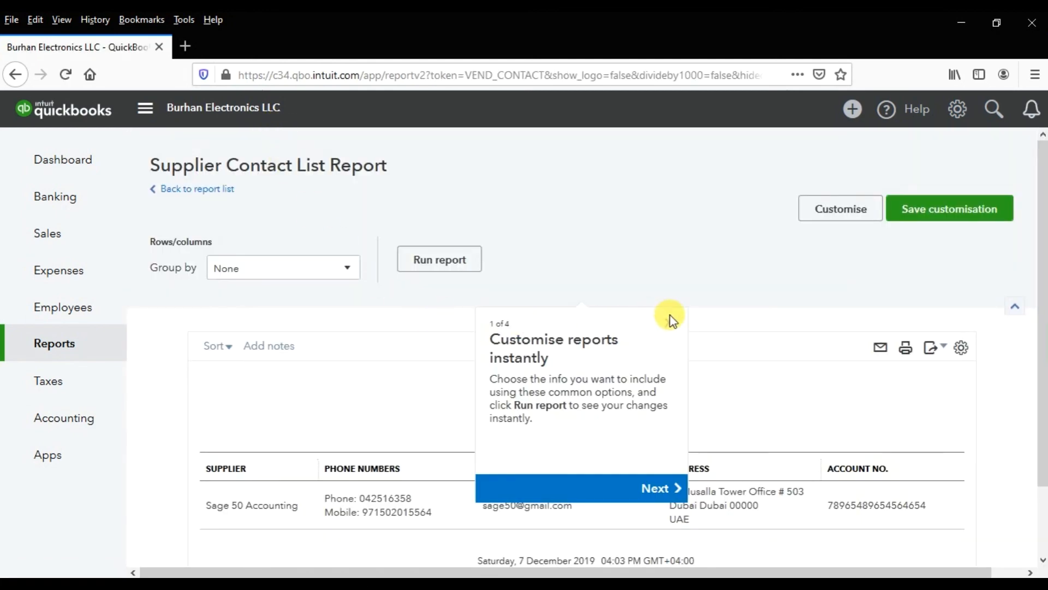
{"action": "left_click", "coordinate": [670, 321]}
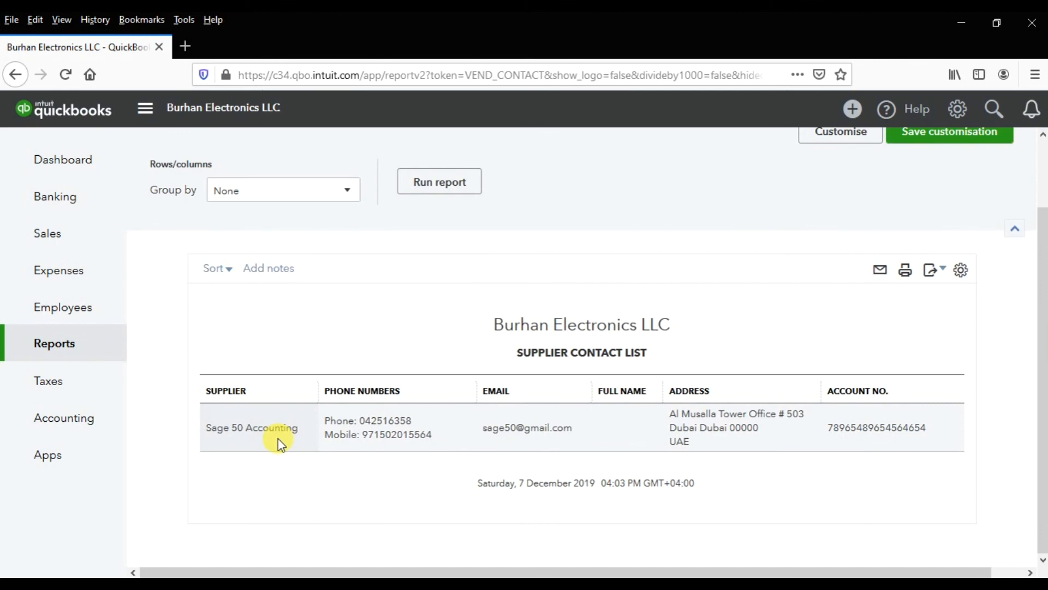